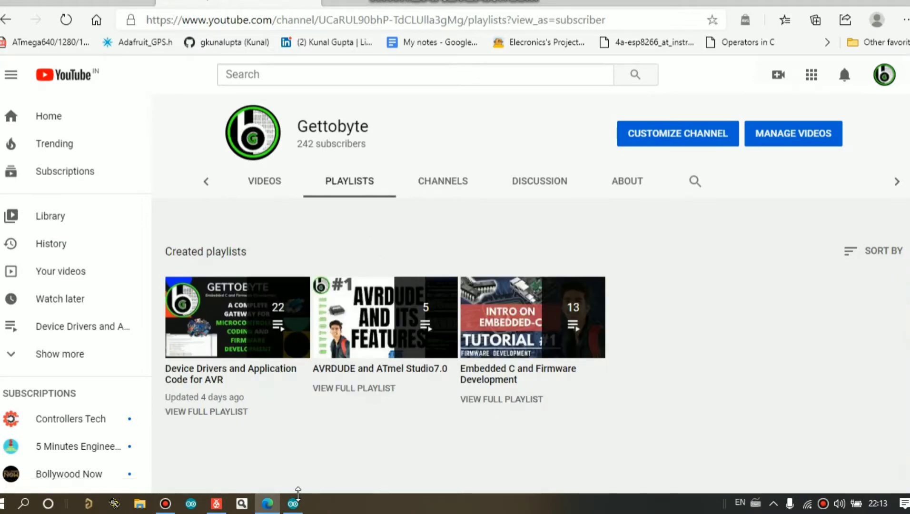
- Show the Gettobyte channel's uploaded videos in the browser
left_click(216, 503)
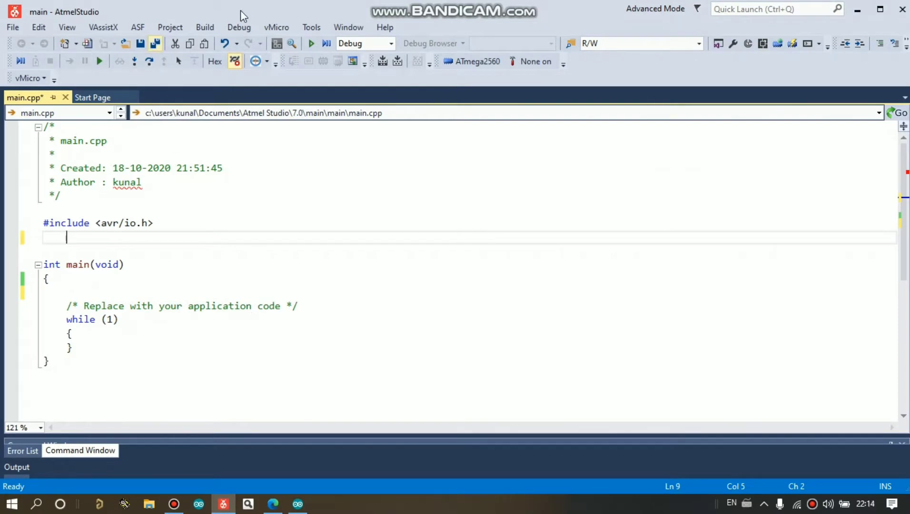
left_click(856, 9)
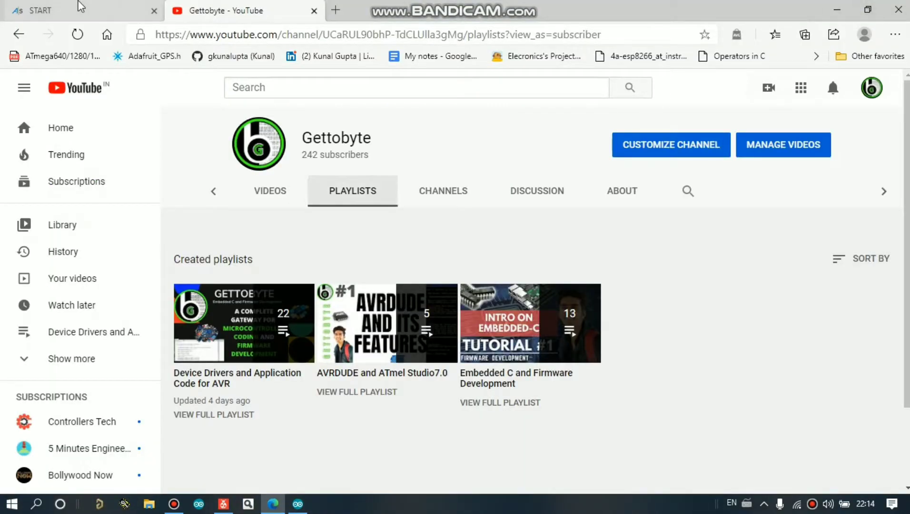
left_click(223, 503)
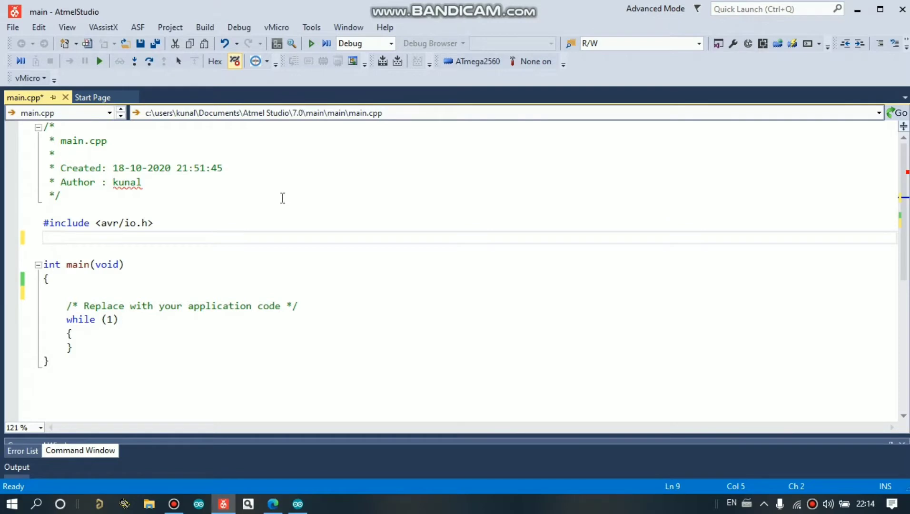
key("alt+Tab")
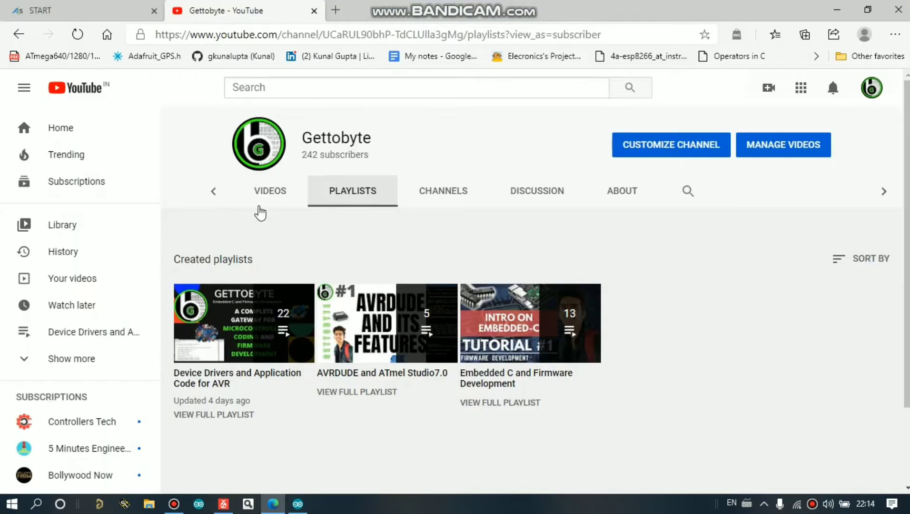
left_click(265, 199)
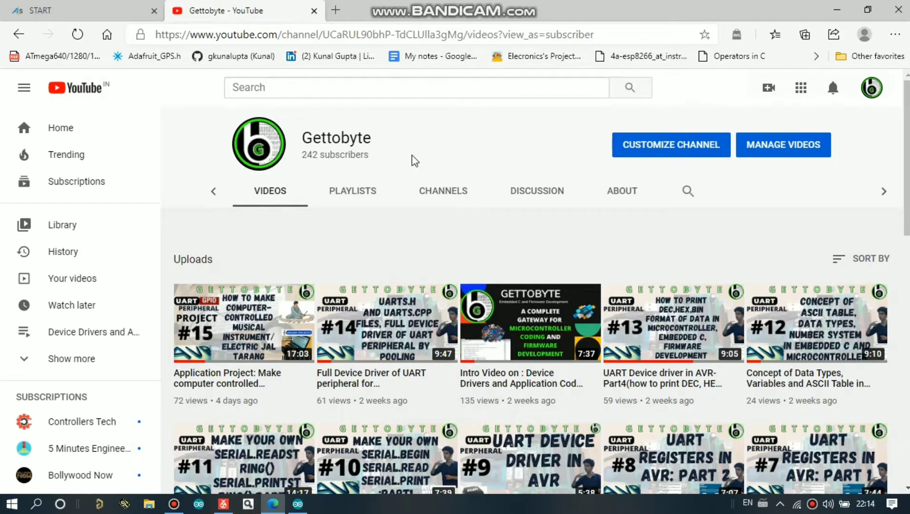
- Switch to the Atmel START site and begin creating a new project
left_click(117, 7)
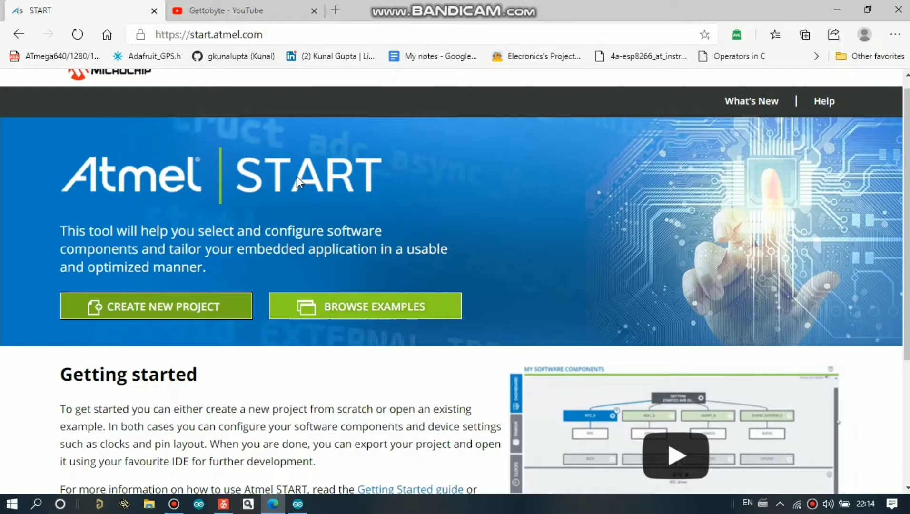
scroll(295, 179, "down", 3)
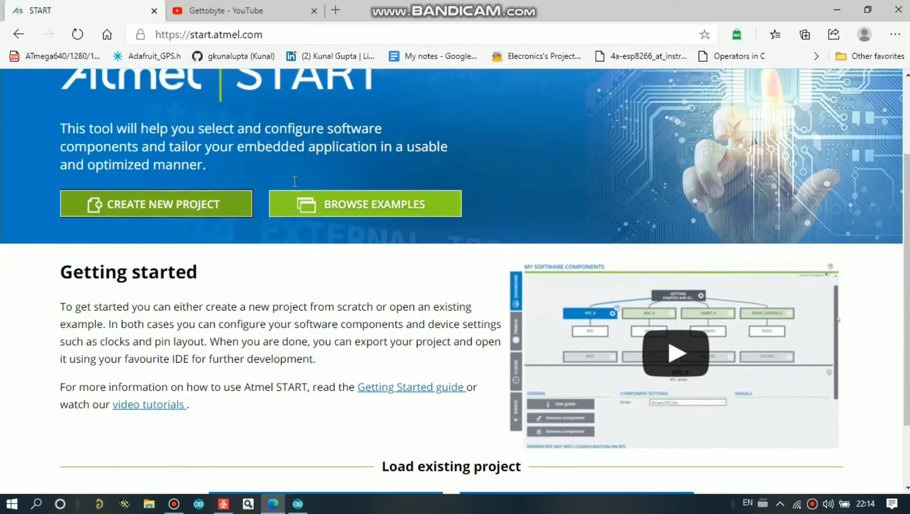
scroll(295, 181, "down", 1)
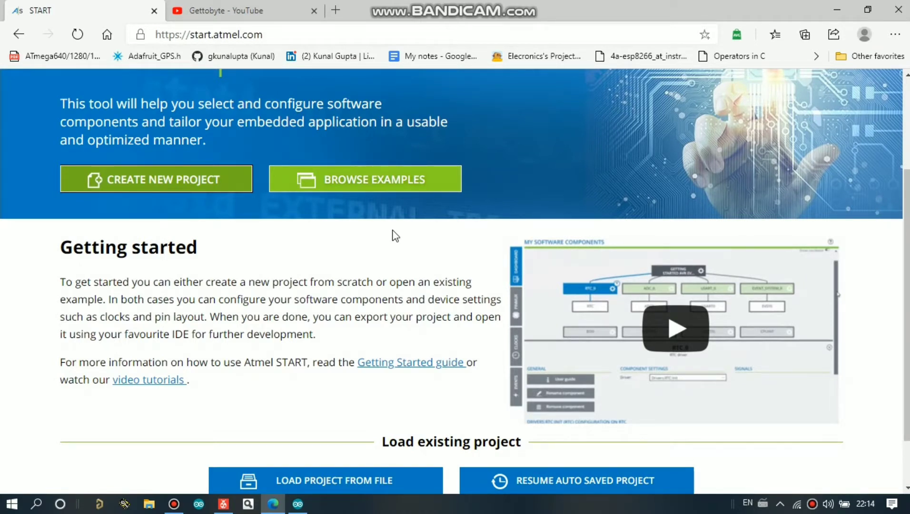
left_click(223, 181)
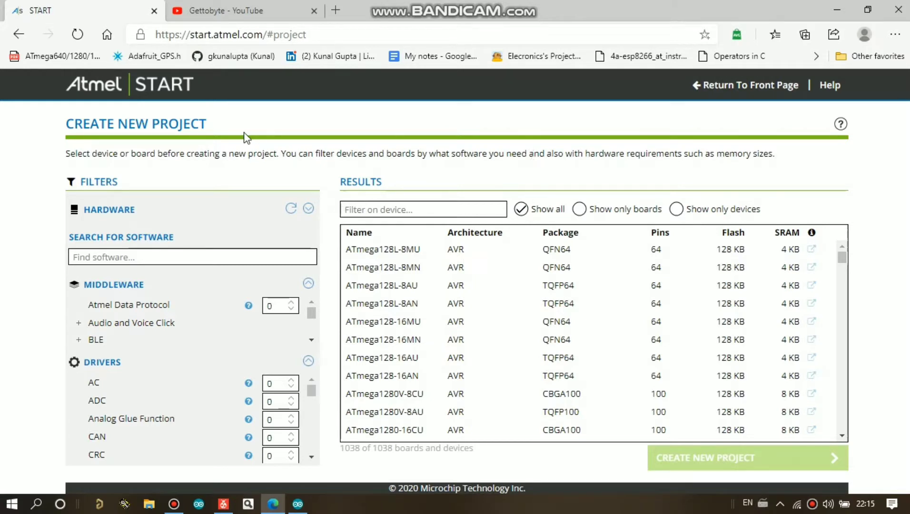
- Filter the device list by 328, select ATmega328P-PU and create the new project for it
left_click(456, 210)
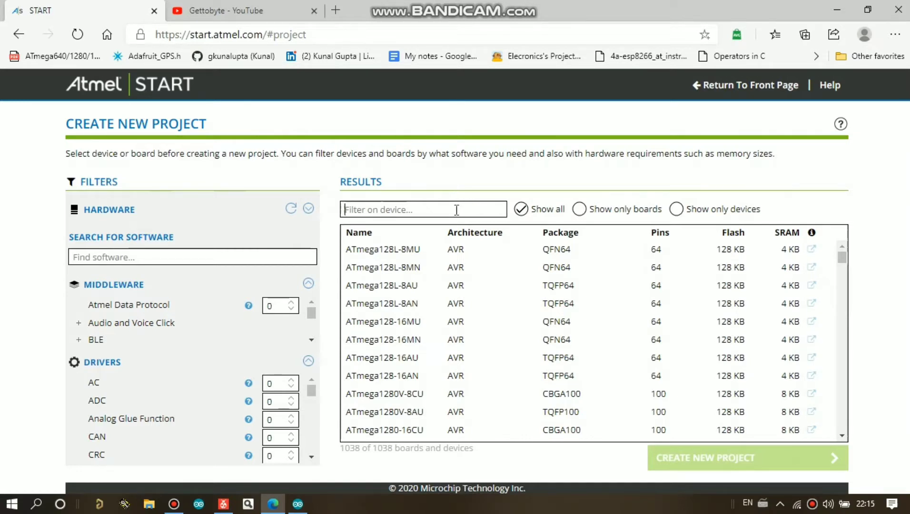
type("32")
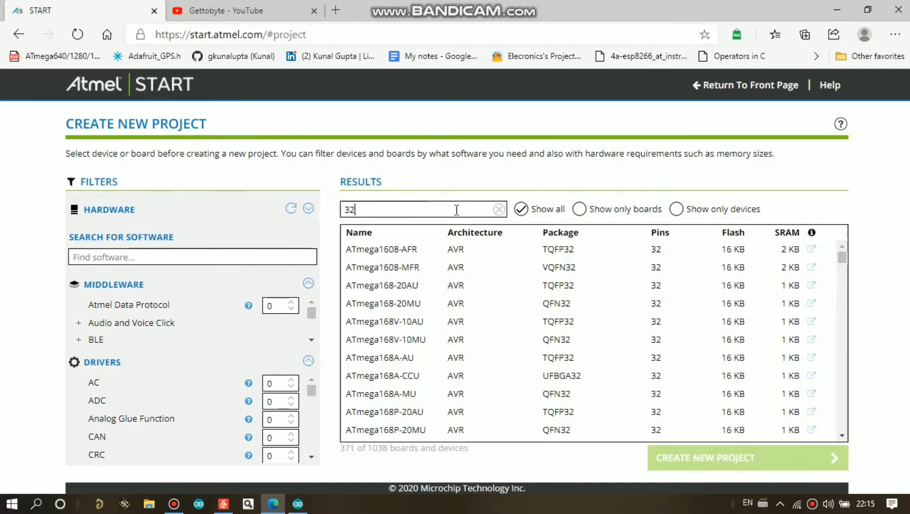
type("8")
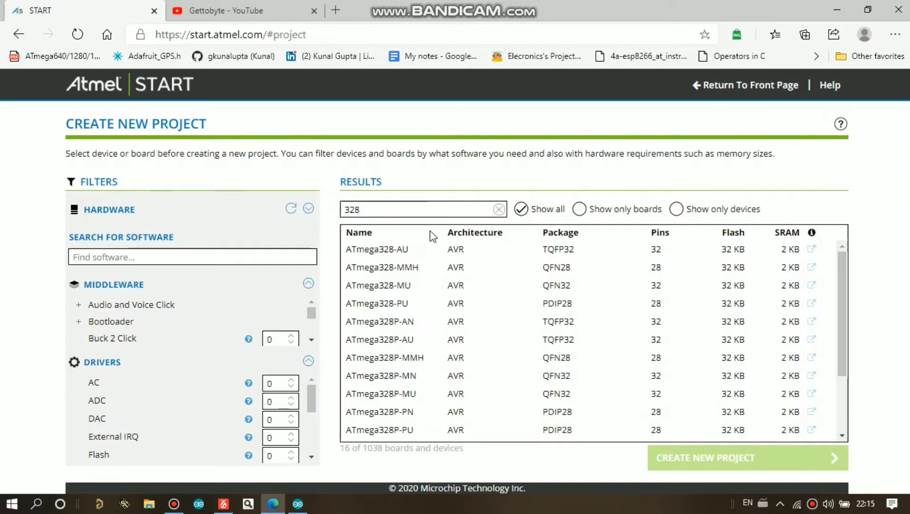
scroll(423, 310, "down", 2)
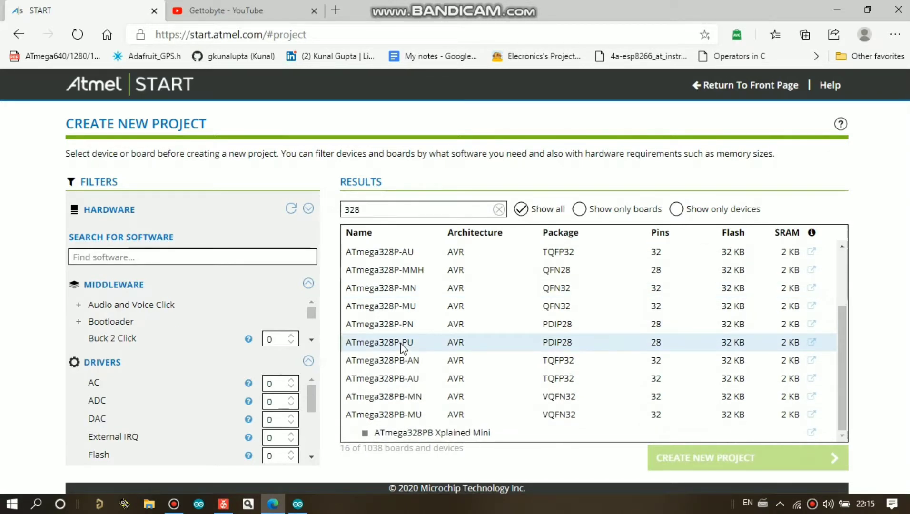
left_click(403, 347)
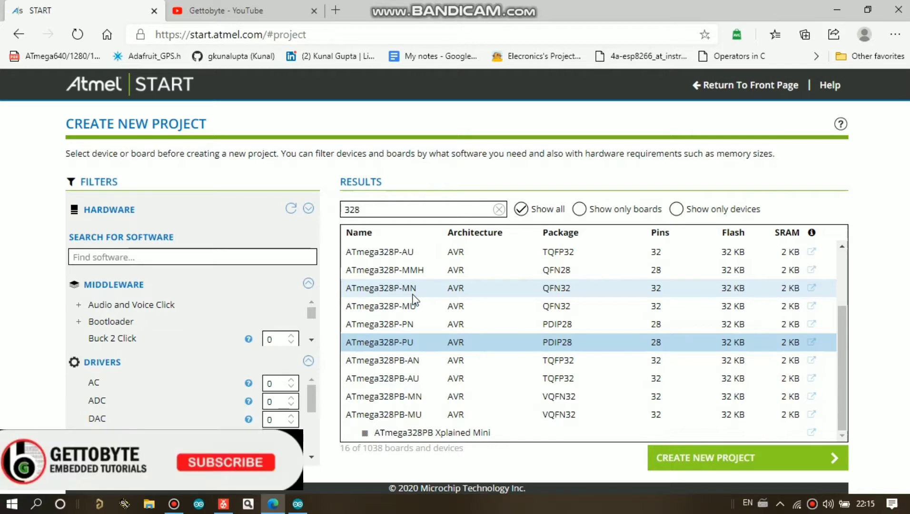
left_click(407, 338)
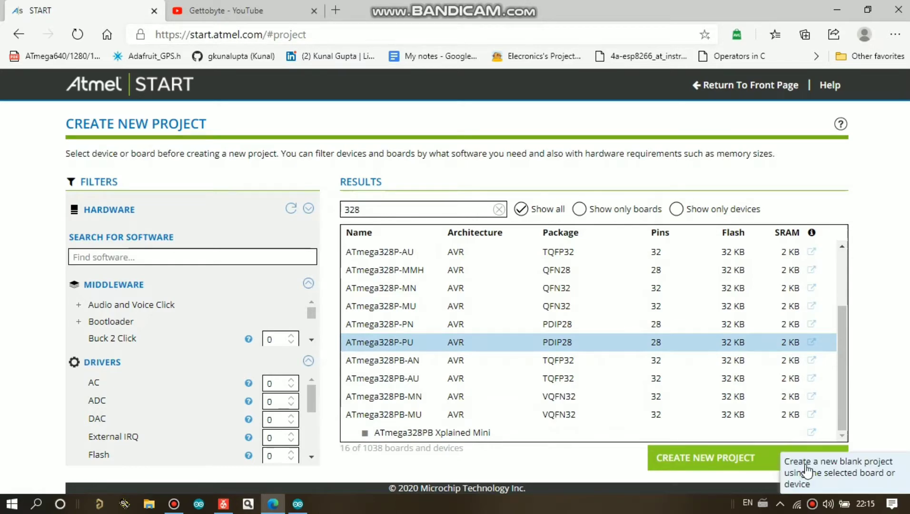
left_click(741, 459)
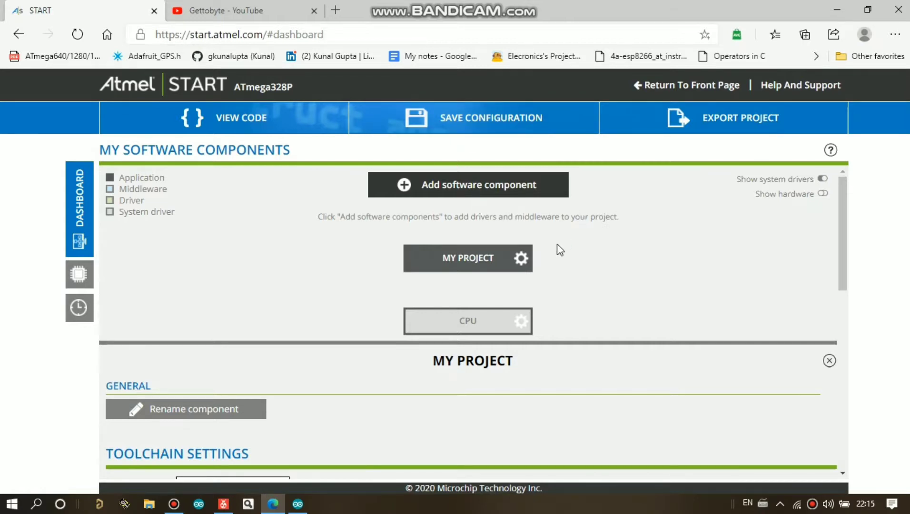
- Add the I2C driver as a software component of the project
left_click(516, 196)
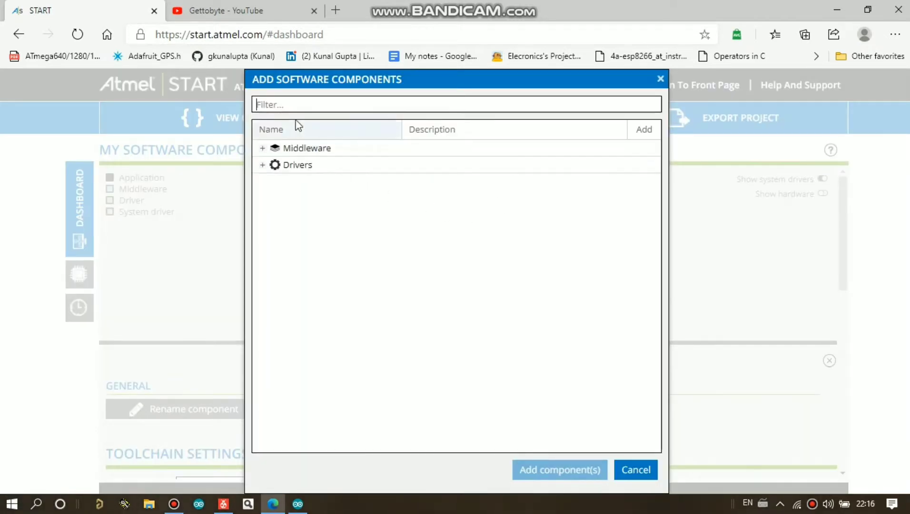
left_click(273, 164)
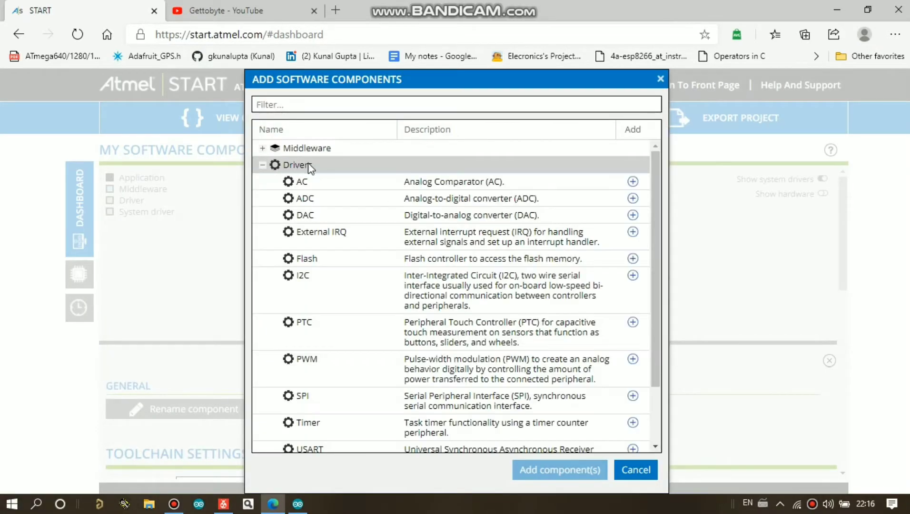
left_click(311, 273)
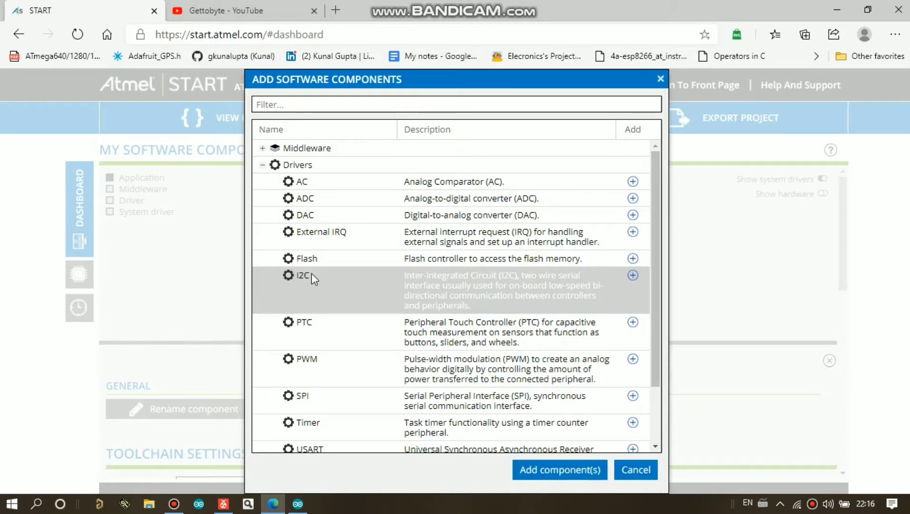
left_click(592, 471)
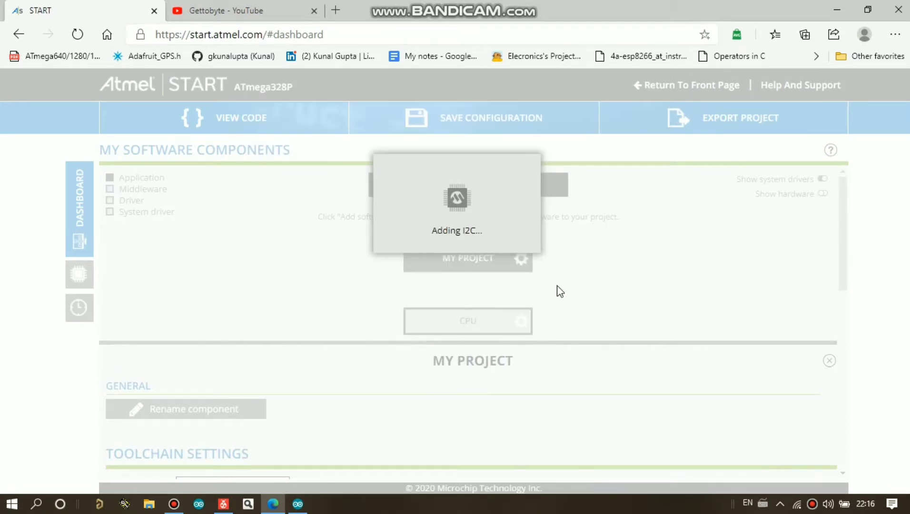
scroll(484, 315, "down", 1)
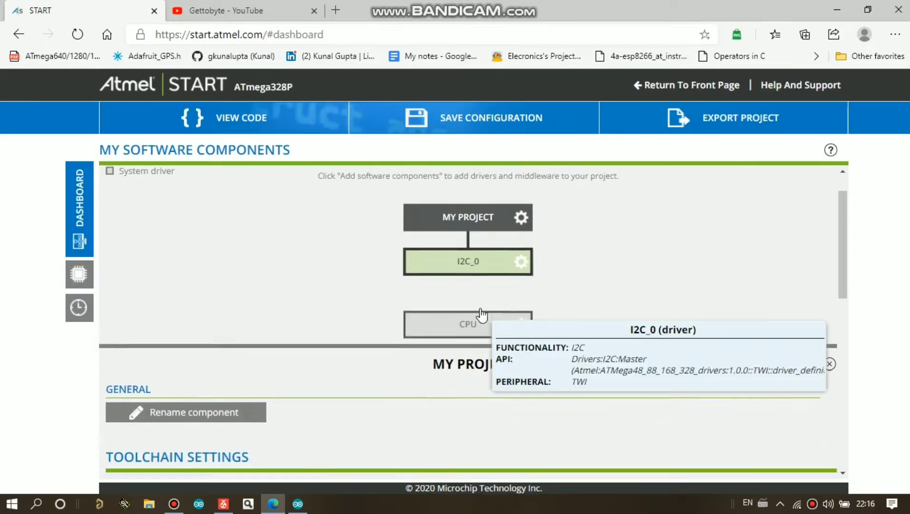
- Preview the project's generated code, examining driver_isr.c, atmel_start.h and main.c
left_click(190, 117)
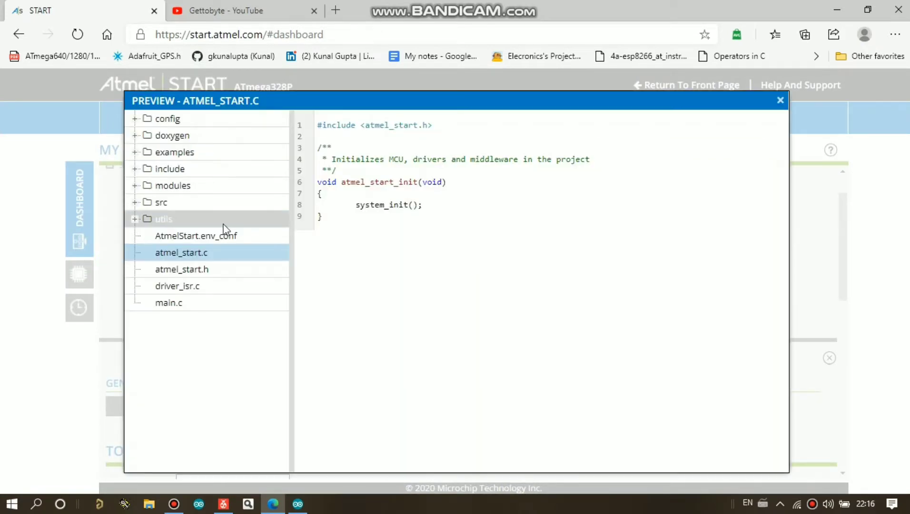
left_click(208, 285)
scroll(487, 212, "down", 2)
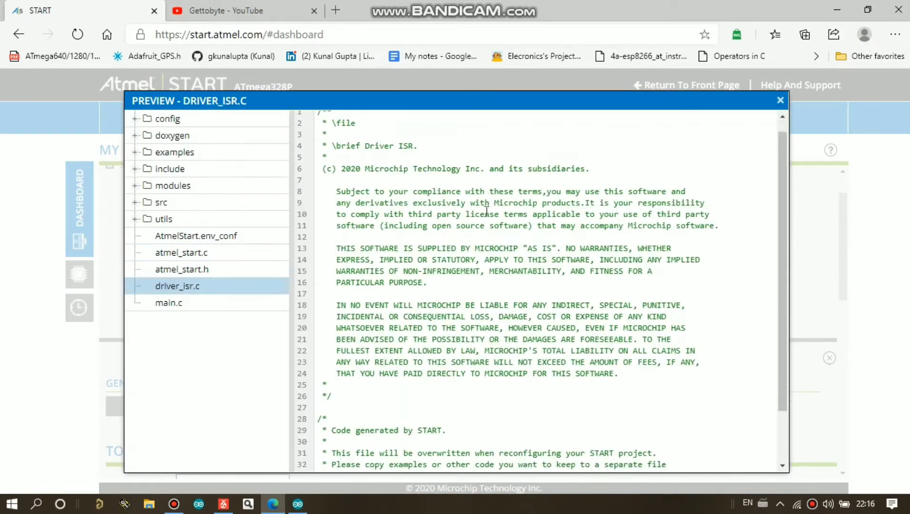
left_click(160, 249)
left_click(185, 271)
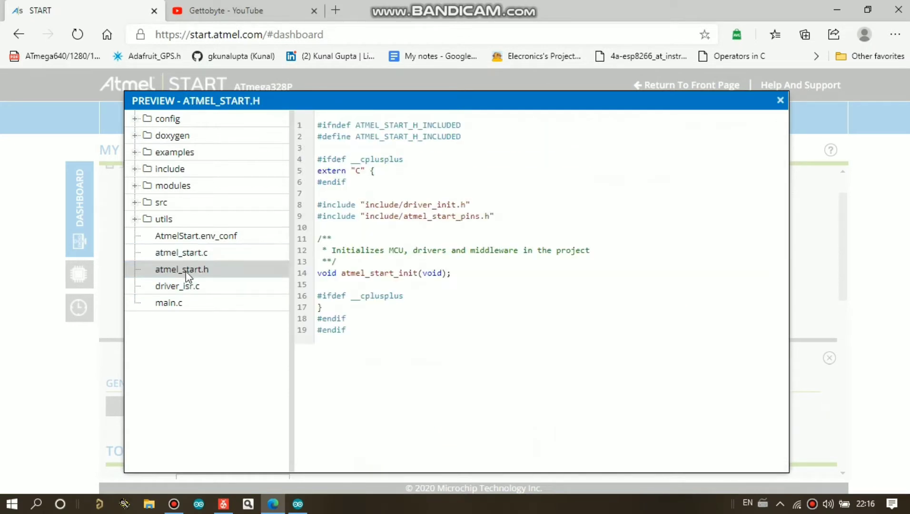
left_click(184, 300)
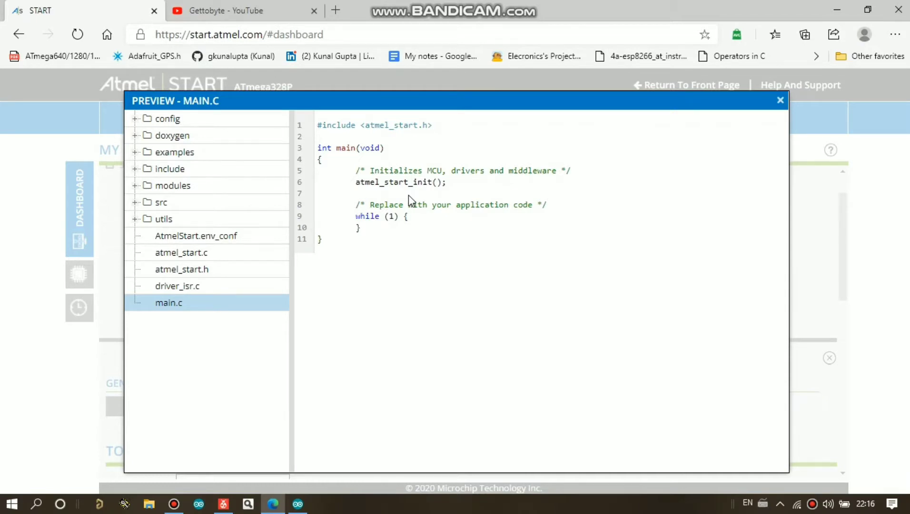
- Examine i2c_master.c, driver_init.c, i2c_types.c and i2c_simple_master.c in the src folder, and close the code preview
left_click(134, 203)
left_click(207, 235)
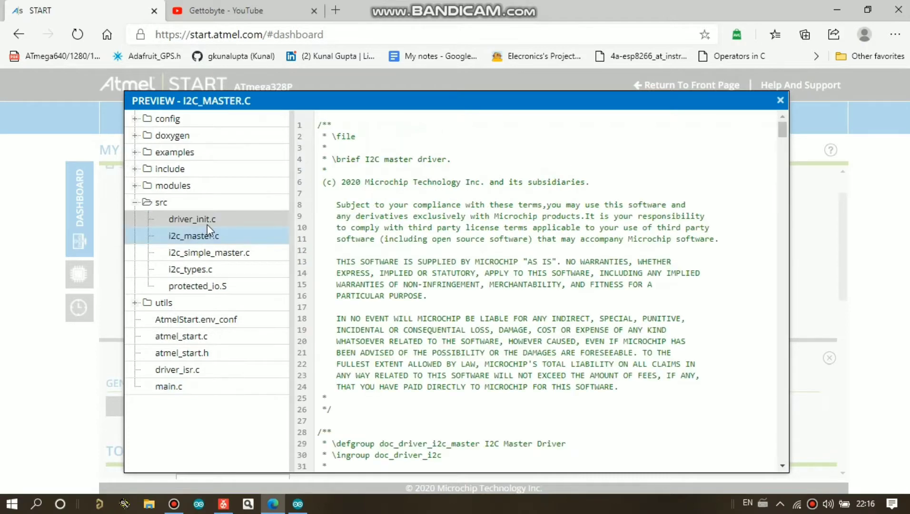
left_click(207, 224)
left_click(190, 267)
scroll(419, 261, "down", 4)
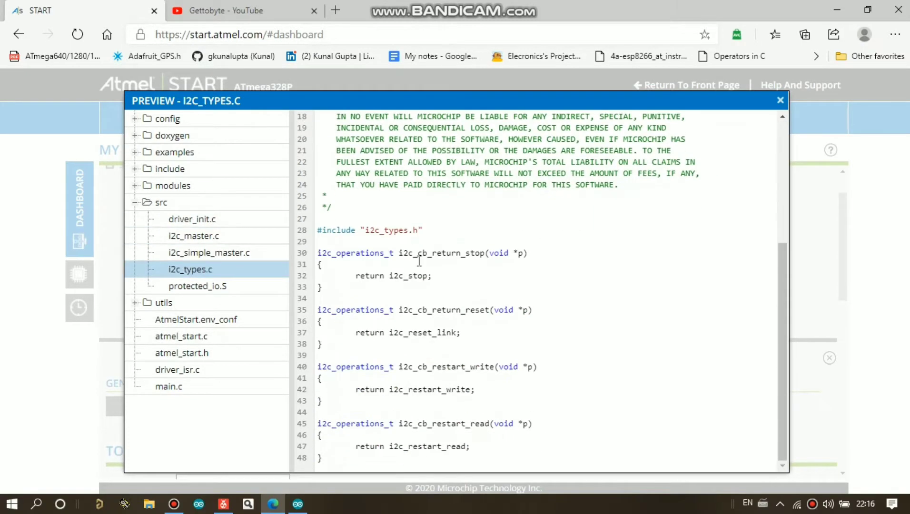
left_click(265, 253)
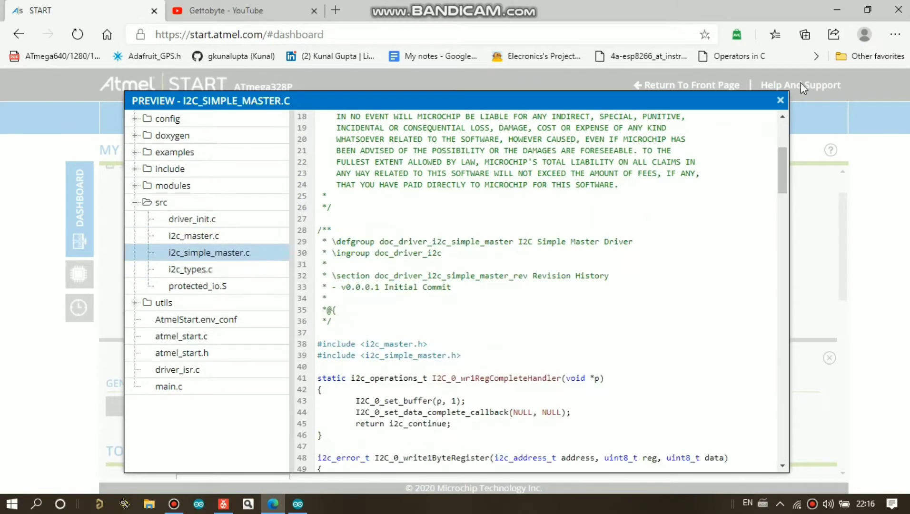
left_click(779, 100)
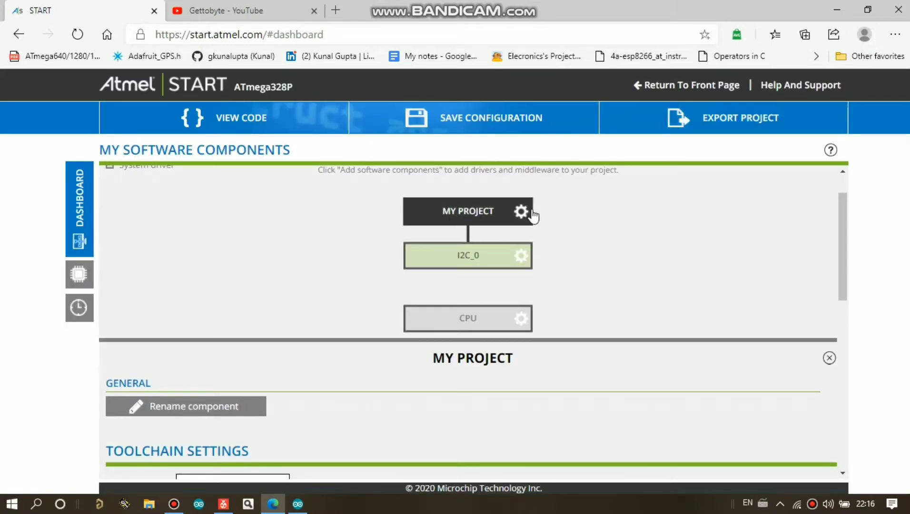
- Add the LCDMINI Click component from the Display middleware group to the project
left_click(496, 188)
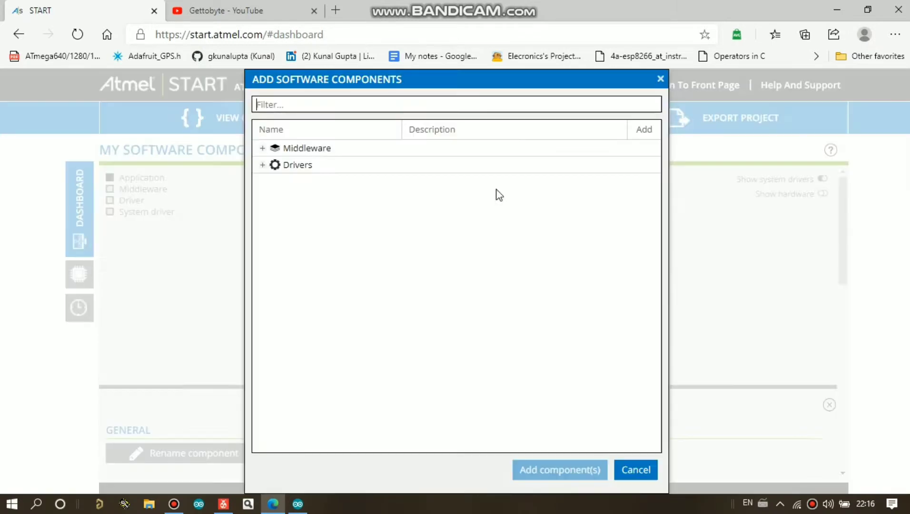
left_click(263, 147)
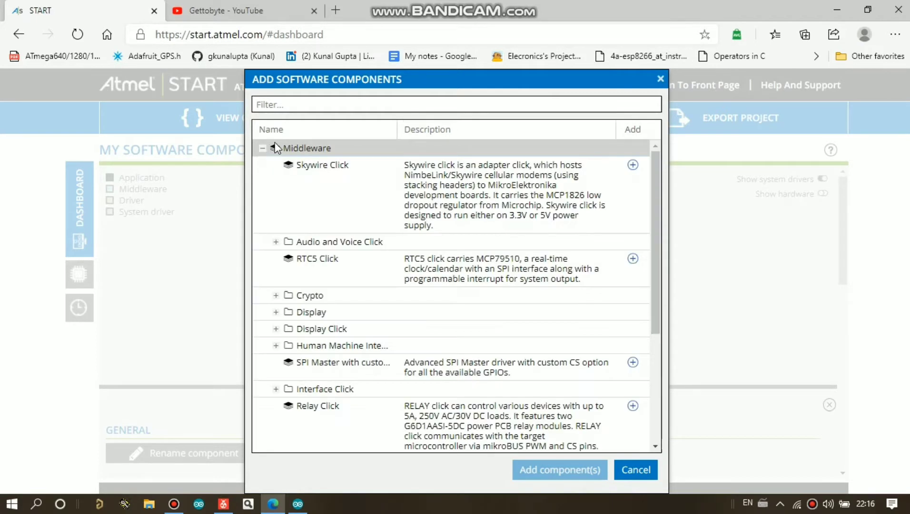
left_click(275, 312)
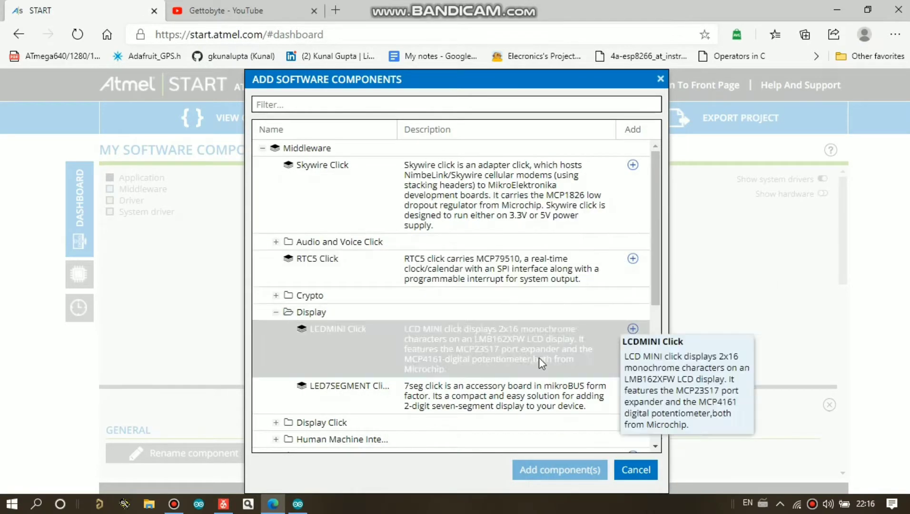
left_click(466, 349)
left_click(538, 470)
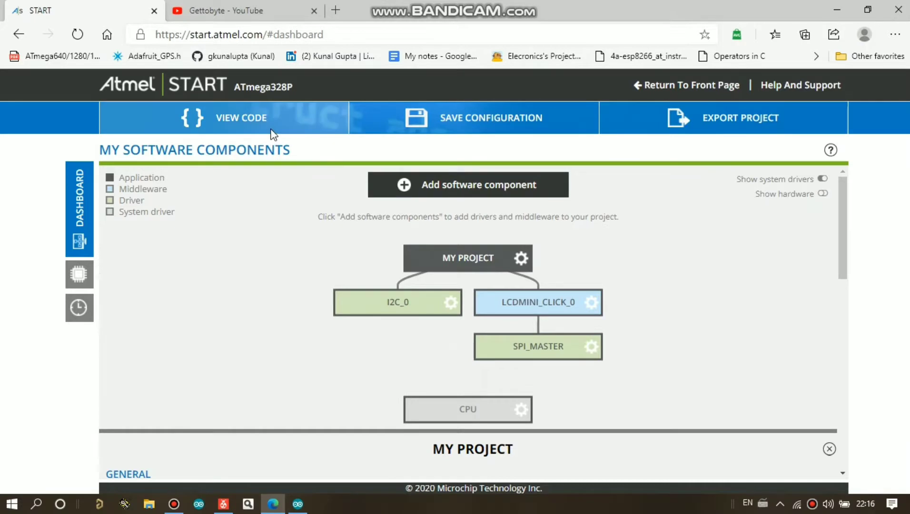
- Preview the generated code again, examining main.c and the files in the src folder, and close the preview
left_click(272, 130)
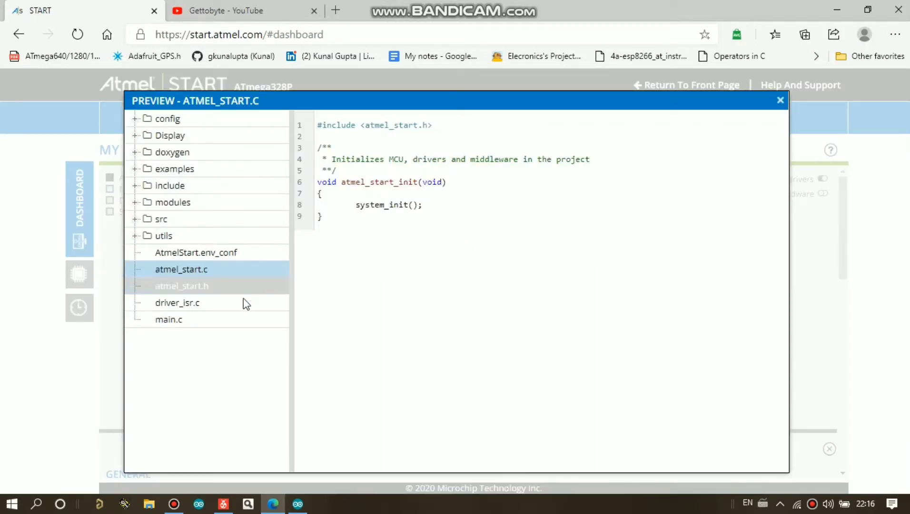
left_click(203, 319)
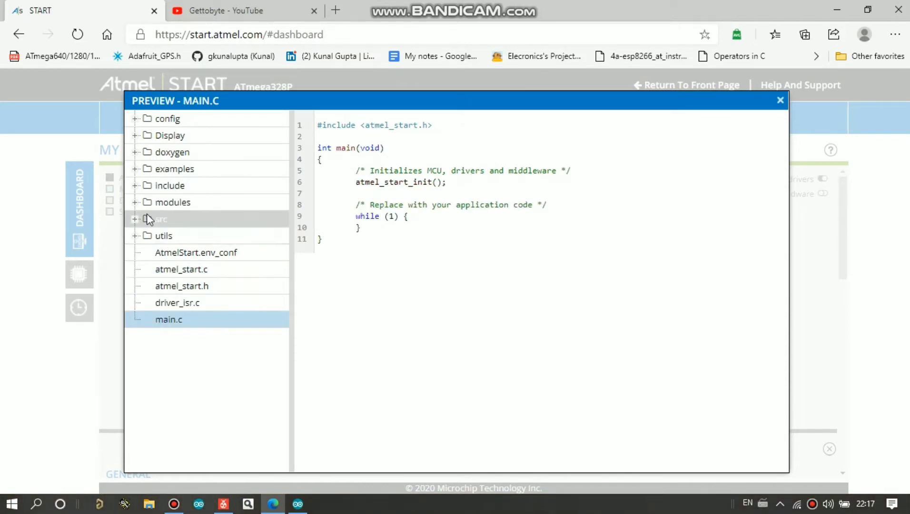
left_click(135, 219)
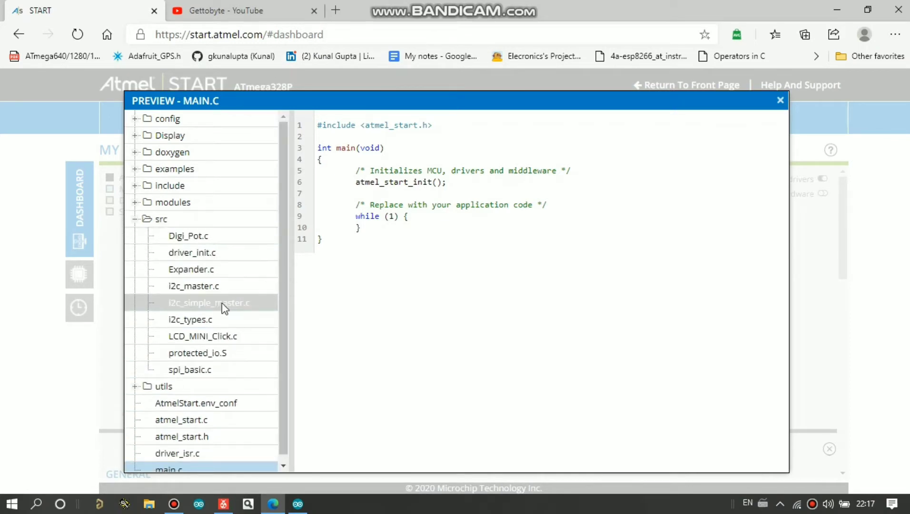
left_click(780, 100)
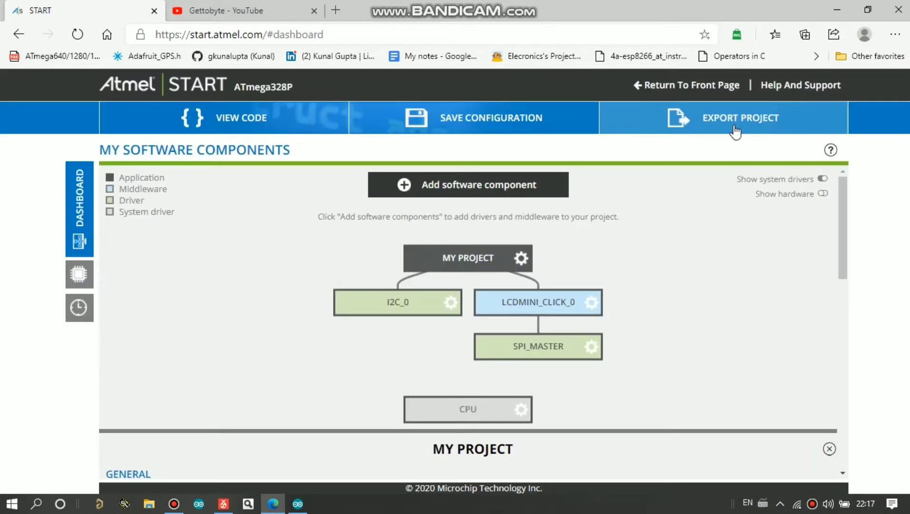
scroll(473, 279, "down", 4)
scroll(472, 279, "up", 4)
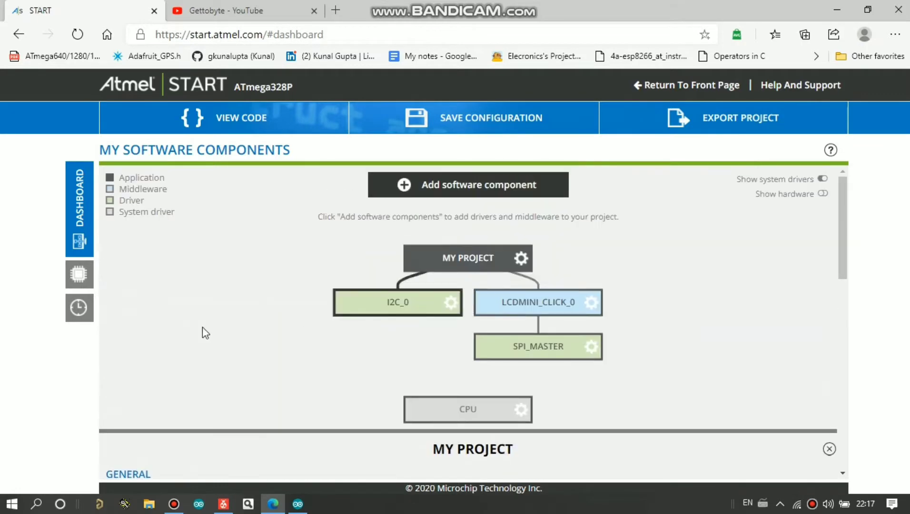
- Review the PINMUX configurator's pin assignments and the clock configurator, and return to the dashboard
left_click(78, 273)
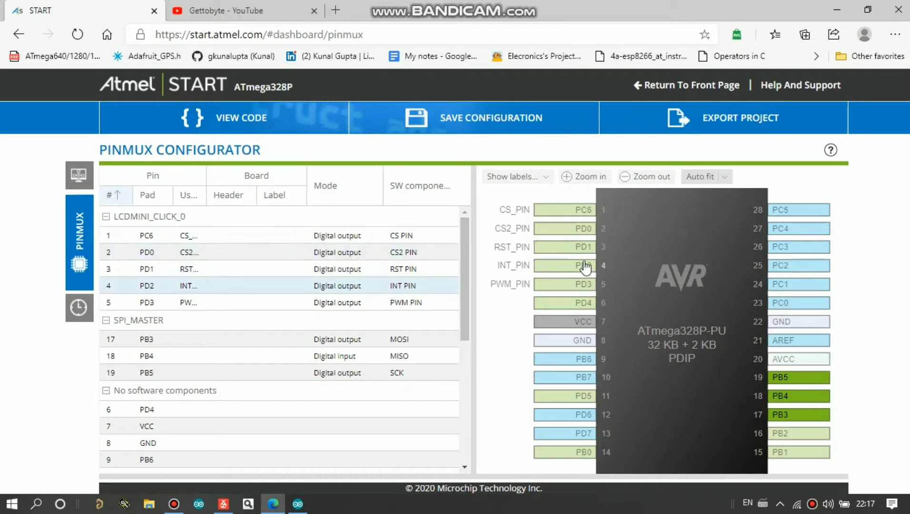
scroll(285, 292, "down", 1)
scroll(213, 246, "up", 1)
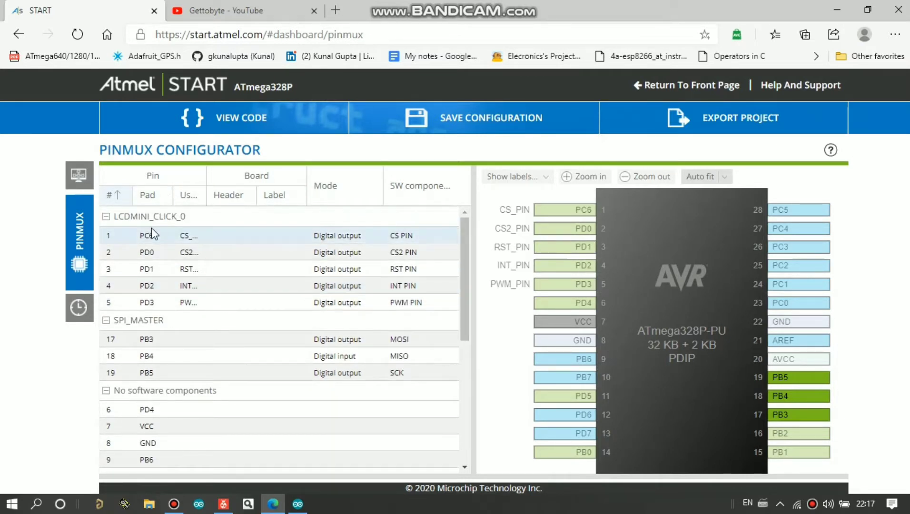
left_click(86, 301)
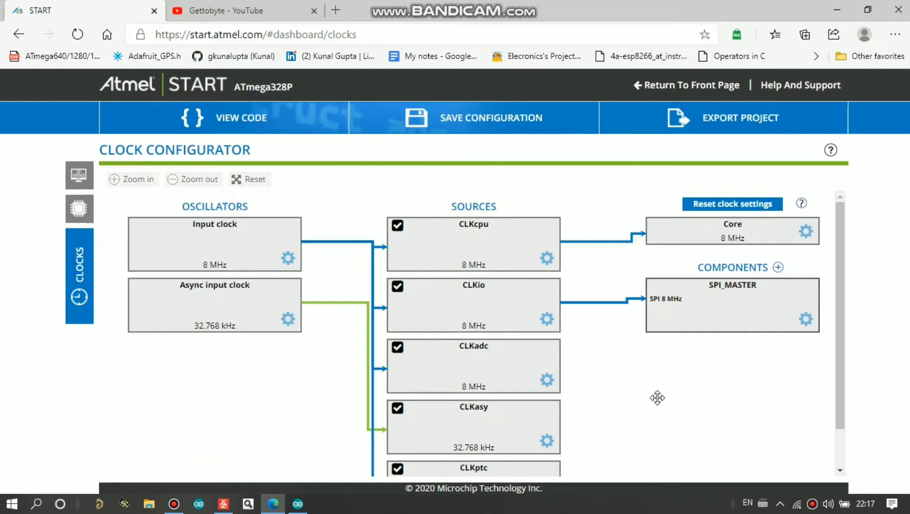
left_click(75, 173)
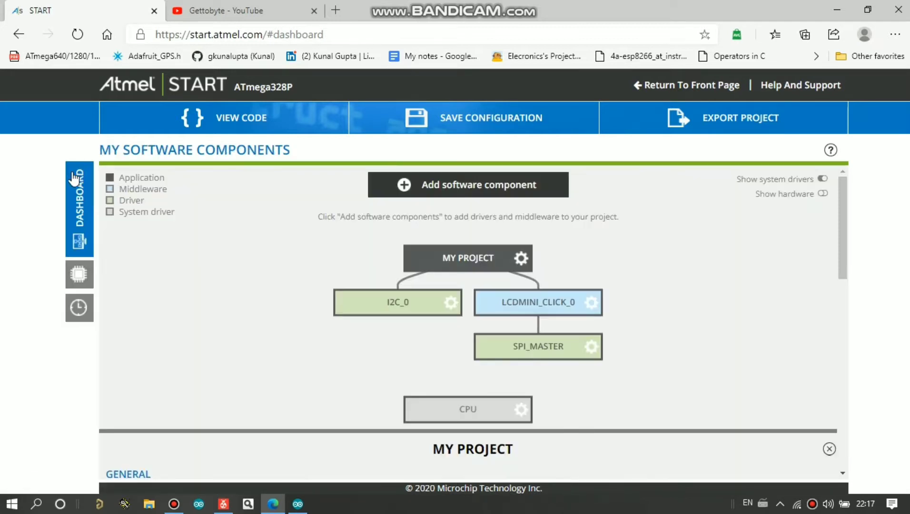
scroll(398, 251, "down", 3)
scroll(574, 302, "up", 3)
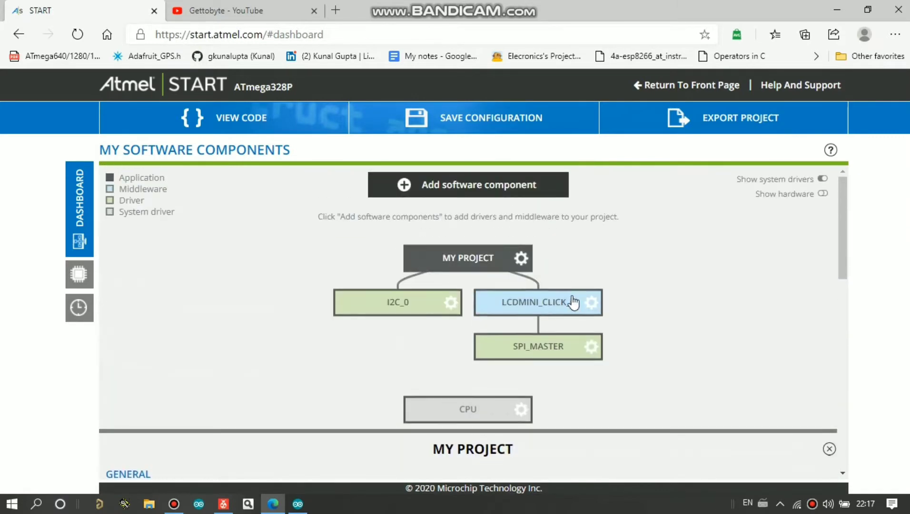
- Open the configuration of the SPI_MASTER component
left_click(529, 348)
scroll(537, 353, "down", 5)
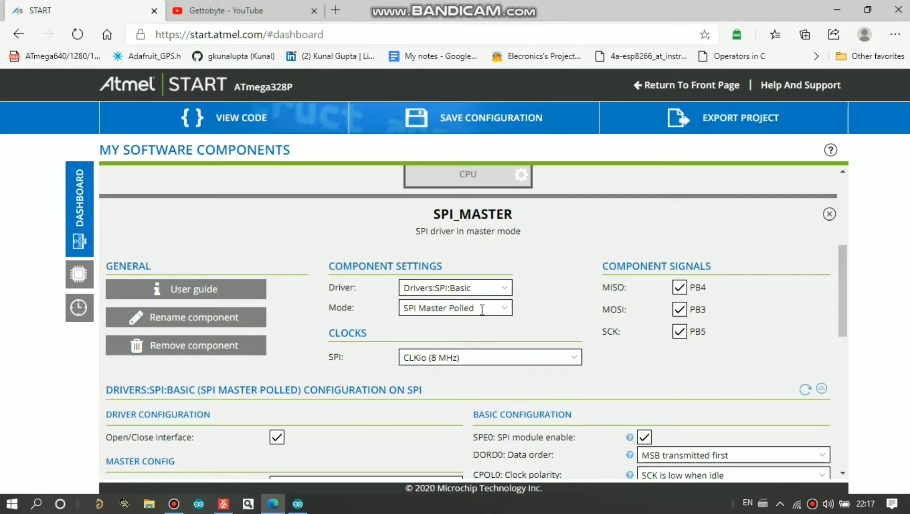
- Try the SPI Master Interrupt mode for the SPI_MASTER component and switch it back to SPI Master Polled
left_click(506, 312)
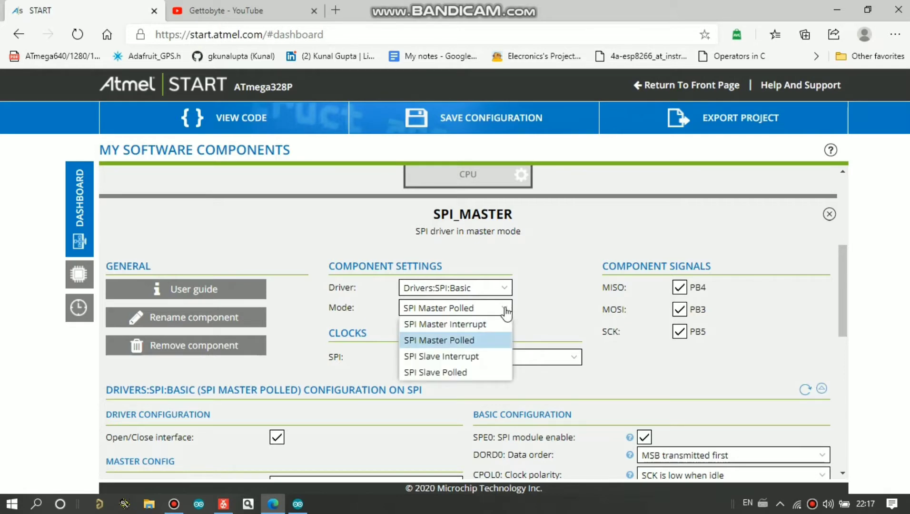
left_click(505, 310)
scroll(550, 305, "down", 1)
left_click(503, 260)
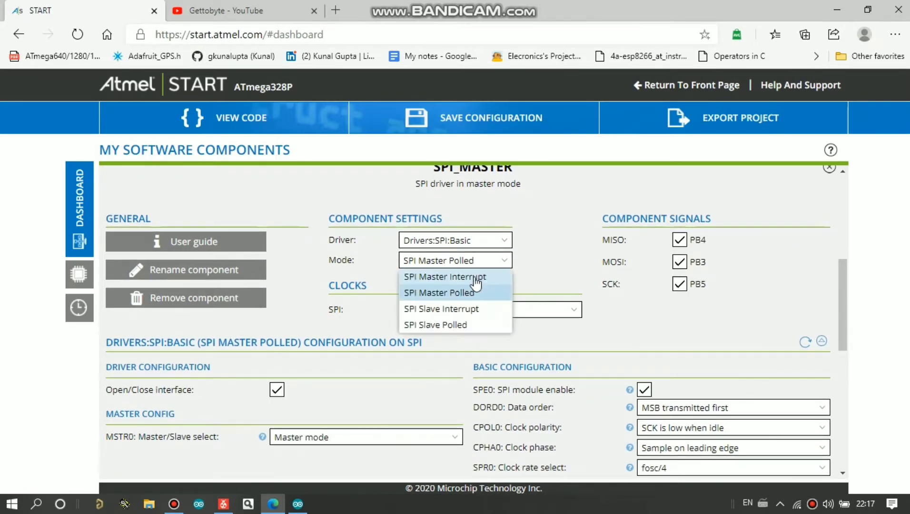
left_click(476, 277)
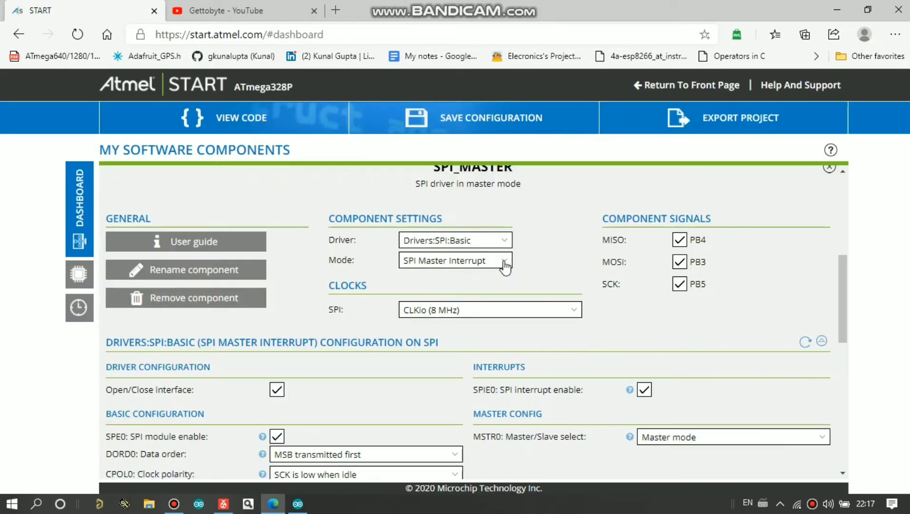
left_click(505, 268)
left_click(457, 291)
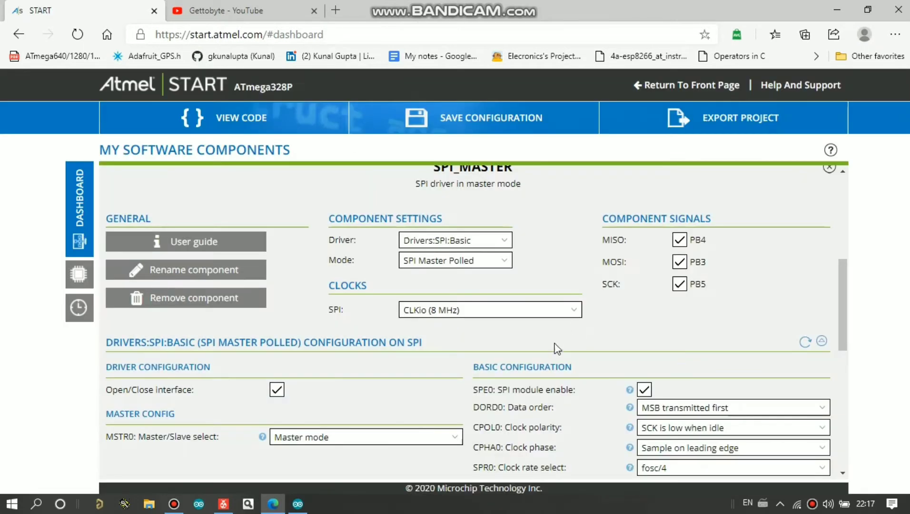
- Set the SPI_MASTER component's SPR0 clock rate to fosc/16
scroll(557, 348, "down", 1)
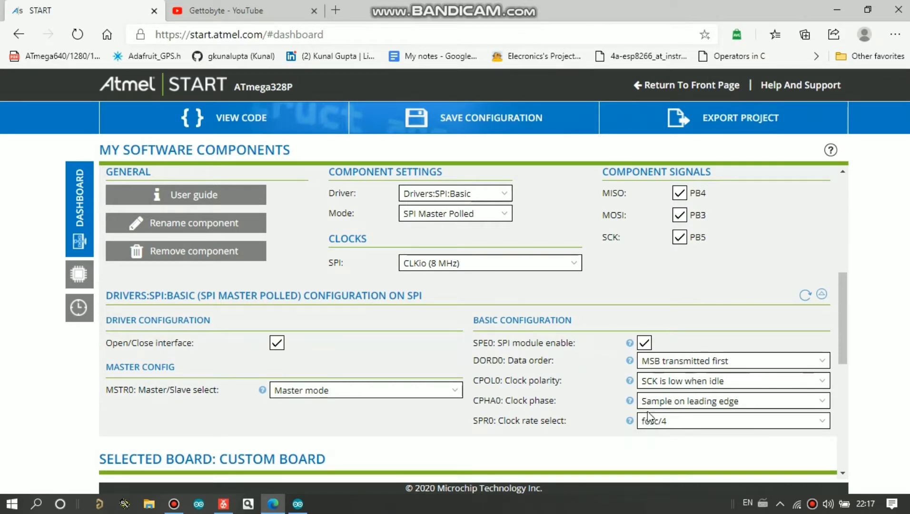
left_click(728, 421)
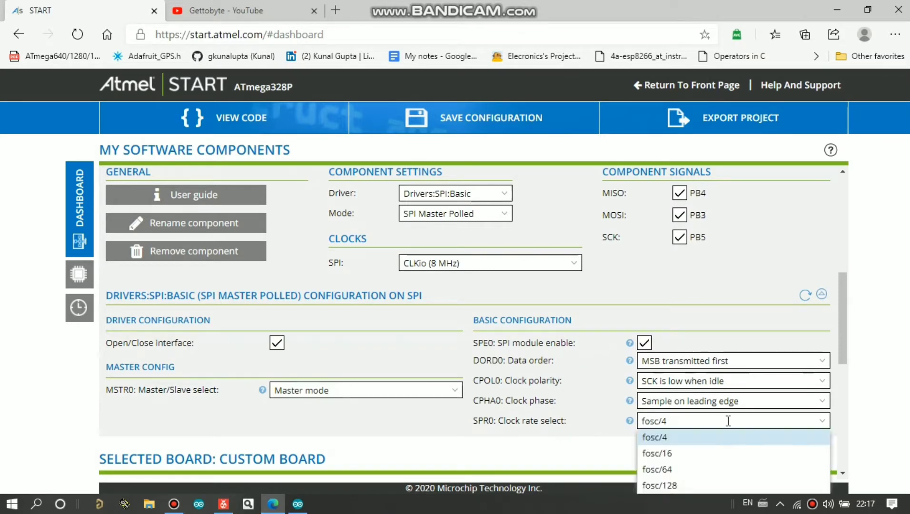
left_click(661, 453)
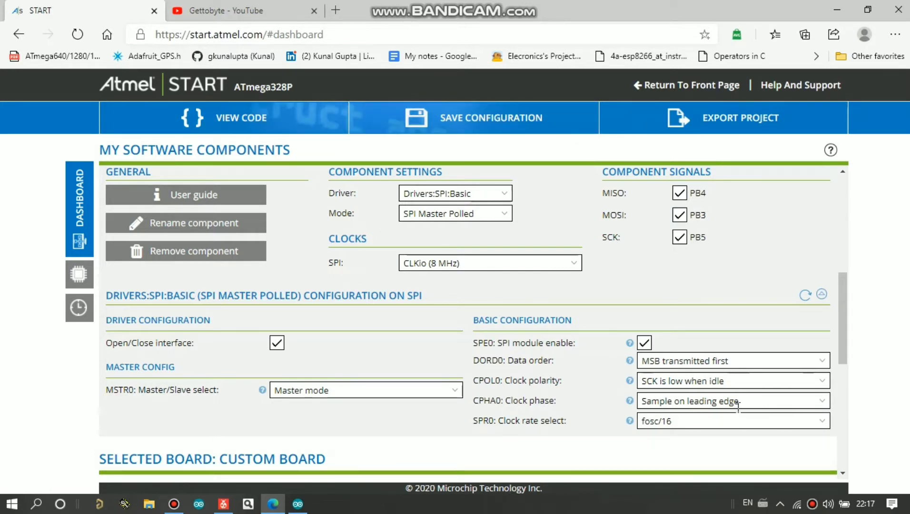
- Read the user guide of the SPI_MASTER component through to the CS pin selection note, and close it
scroll(215, 299, "up", 2)
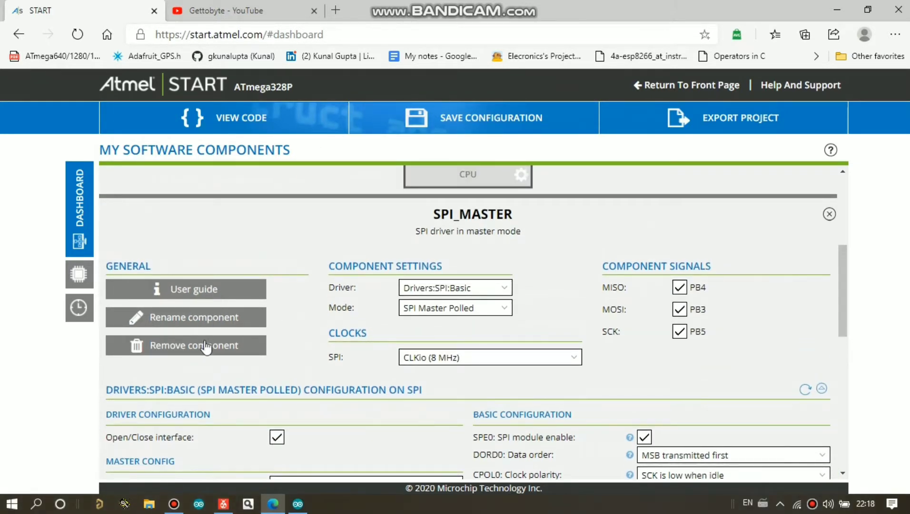
left_click(225, 290)
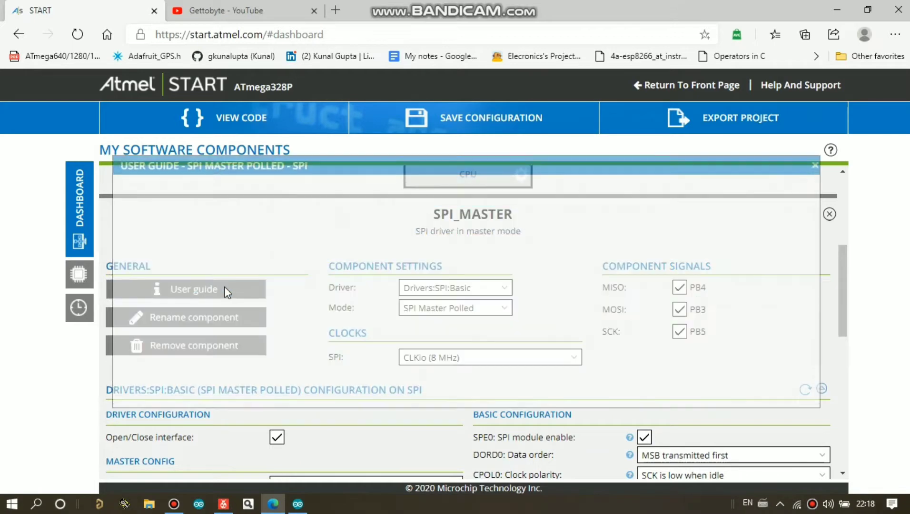
scroll(255, 288, "down", 2)
scroll(253, 284, "down", 4)
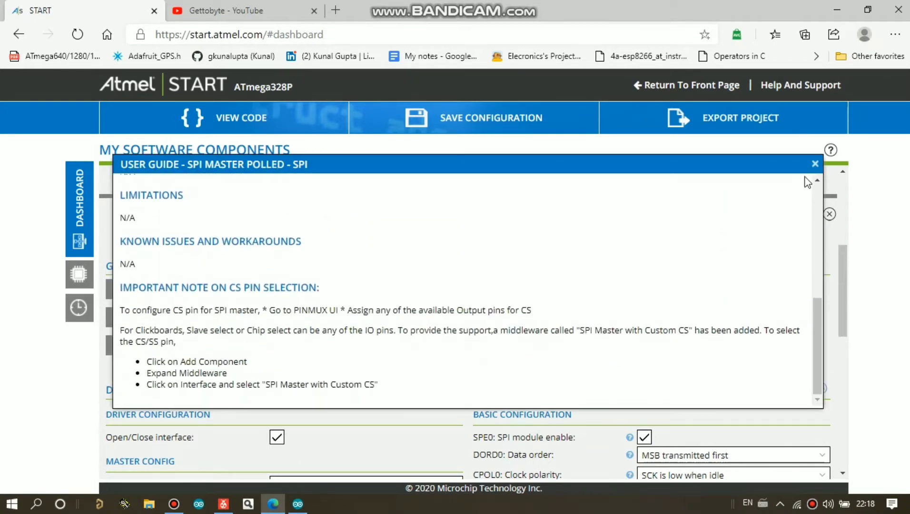
left_click(817, 163)
- Examine the CPU component's configuration, including its power management, input clock and clock source settings
scroll(518, 264, "up", 5)
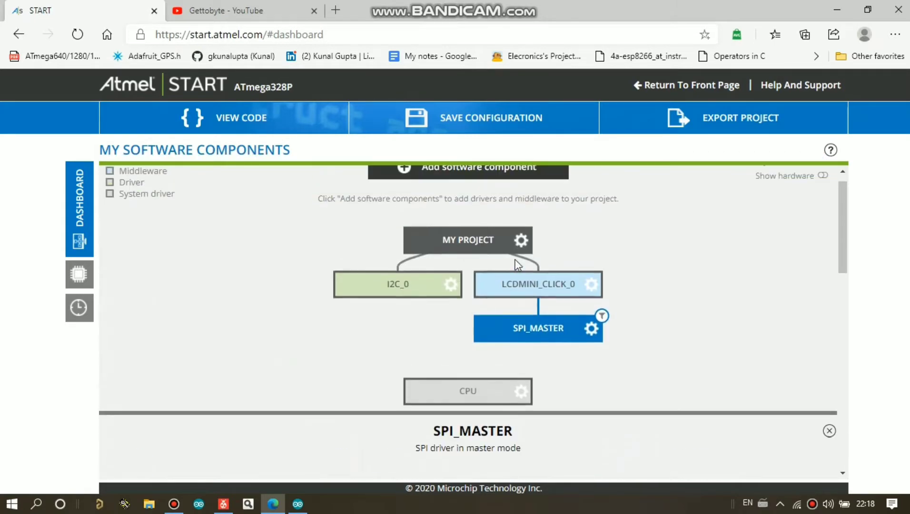
left_click(506, 407)
scroll(532, 413, "down", 4)
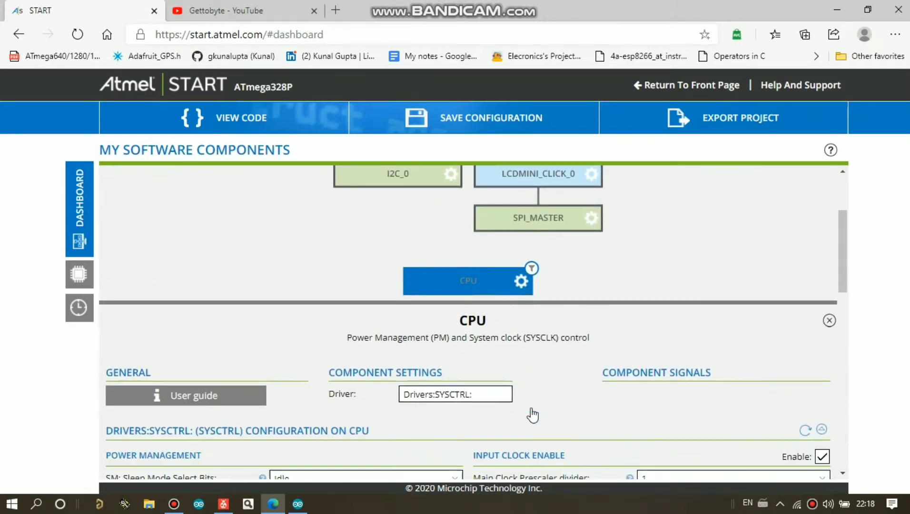
scroll(422, 357, "down", 2)
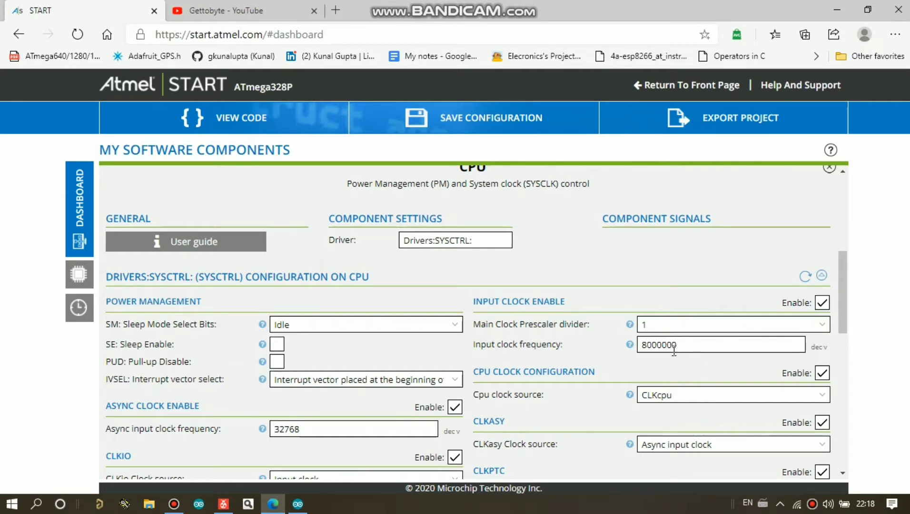
scroll(705, 342, "down", 1)
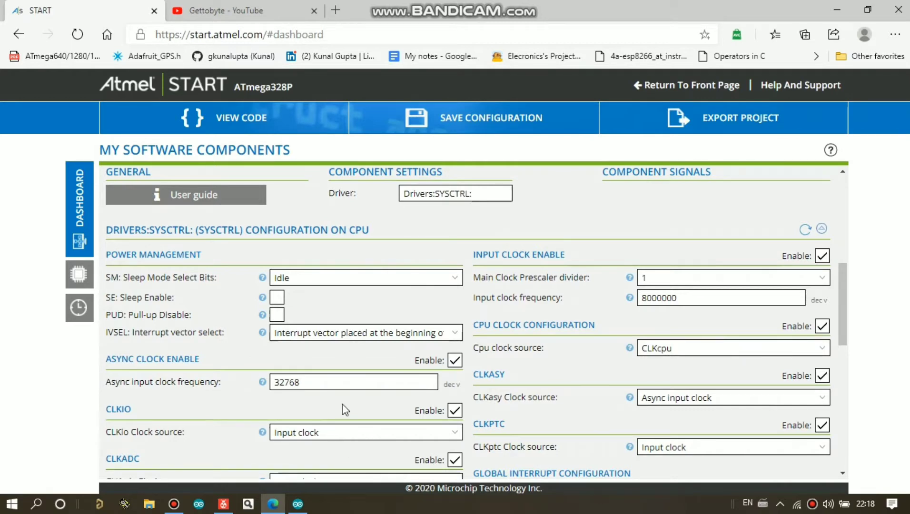
scroll(386, 246, "up", 1)
scroll(386, 247, "up", 7)
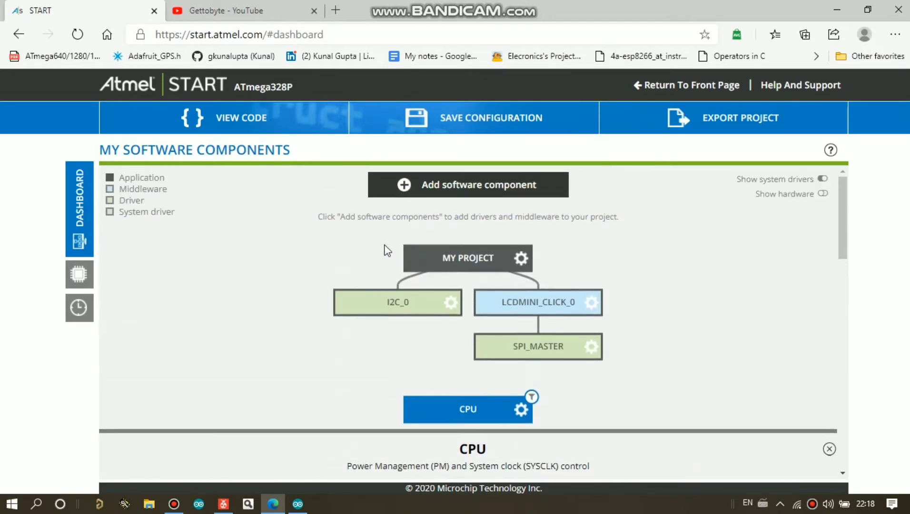
- Add the Timer driver as a software component of the project
left_click(544, 192)
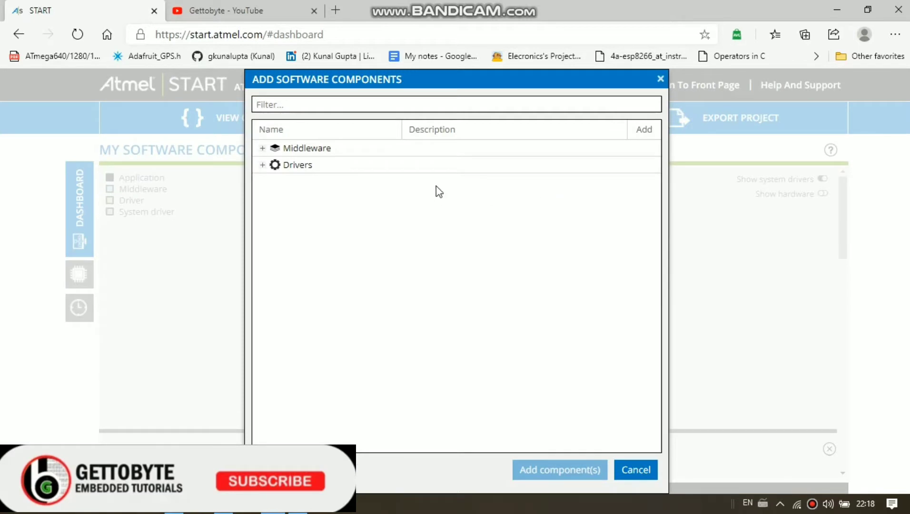
left_click(262, 166)
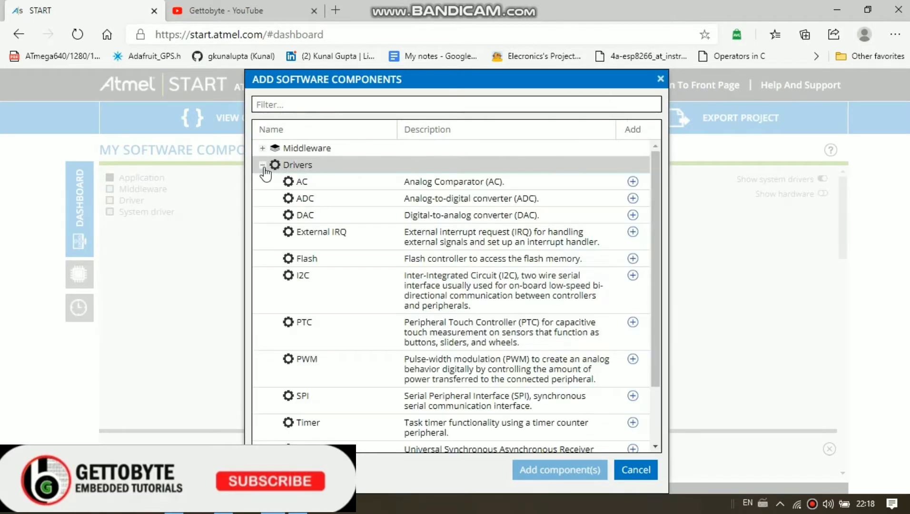
scroll(358, 352, "down", 3)
left_click(358, 352)
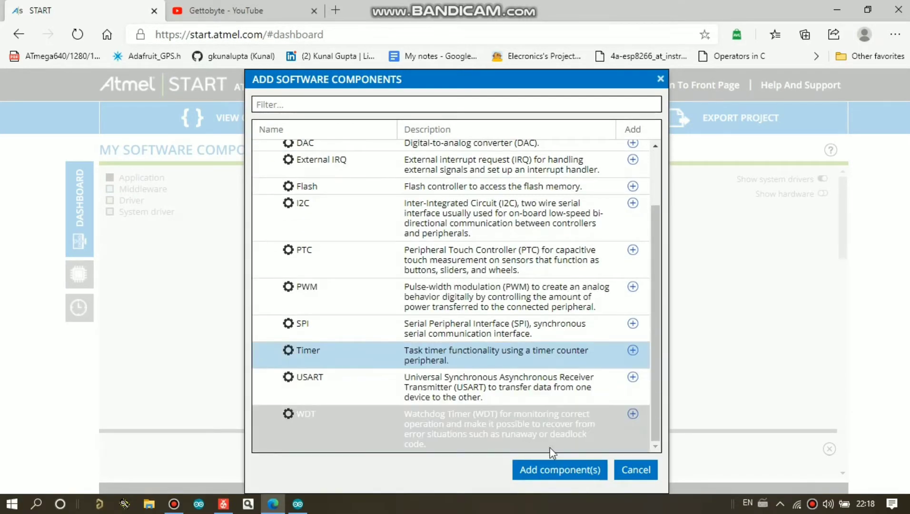
left_click(551, 469)
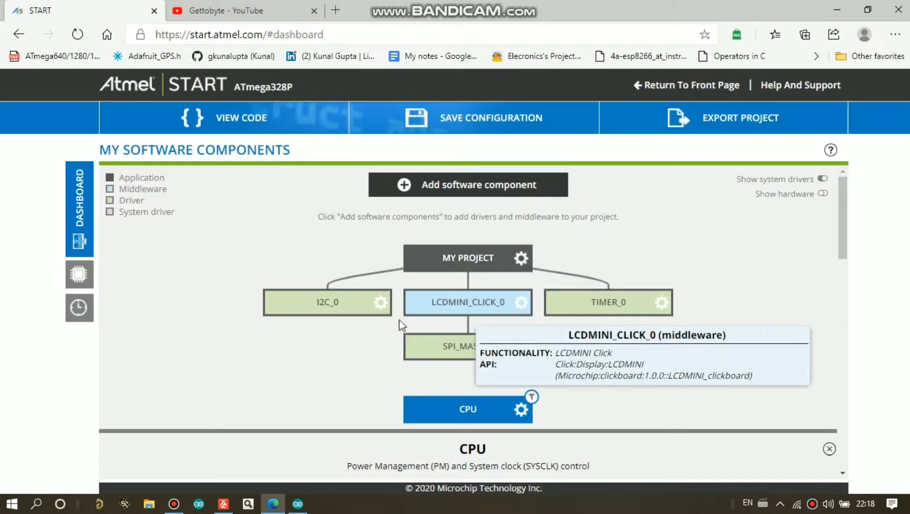
mouse_move(389, 315)
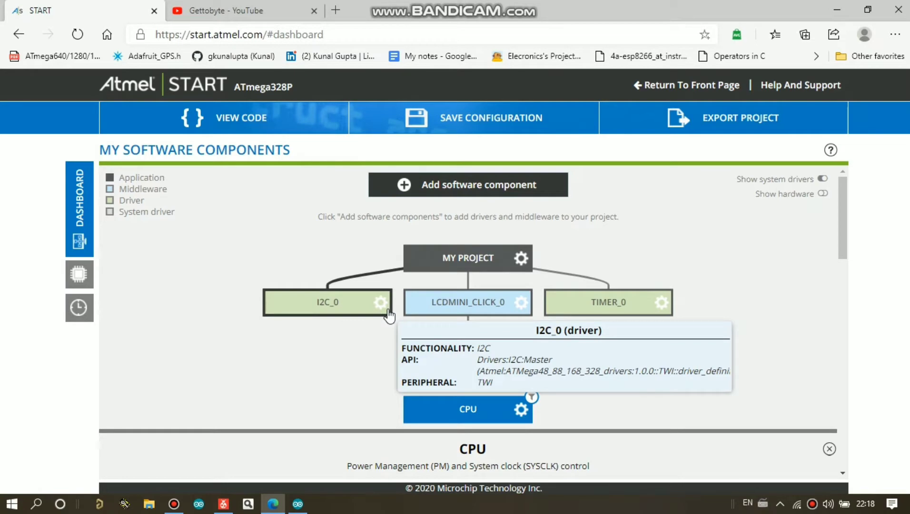
scroll(305, 331, "down", 5)
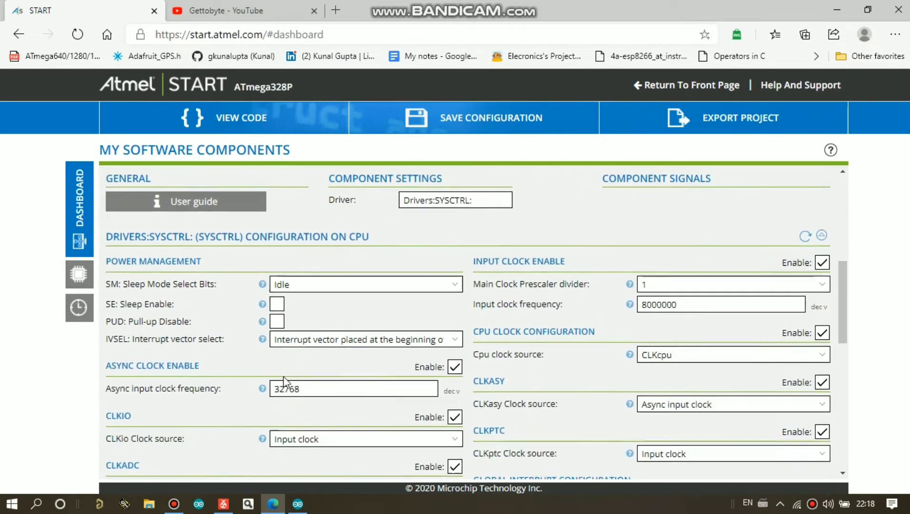
scroll(284, 376, "up", 2)
scroll(370, 273, "up", 5)
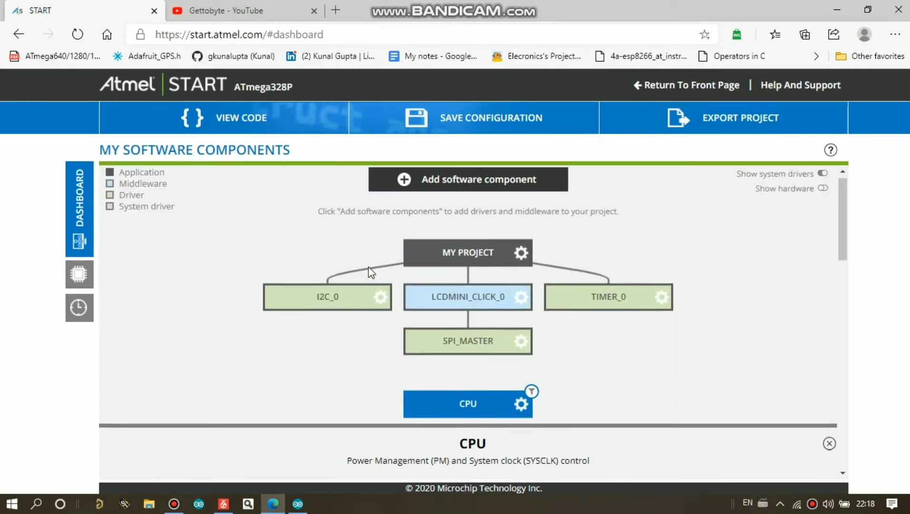
- View the page for saving the configuration, and open the project export page
left_click(446, 125)
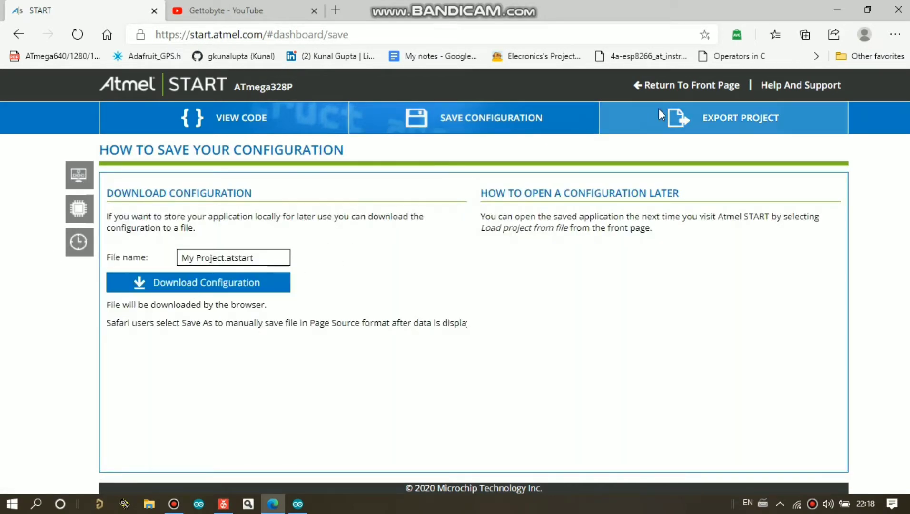
left_click(685, 120)
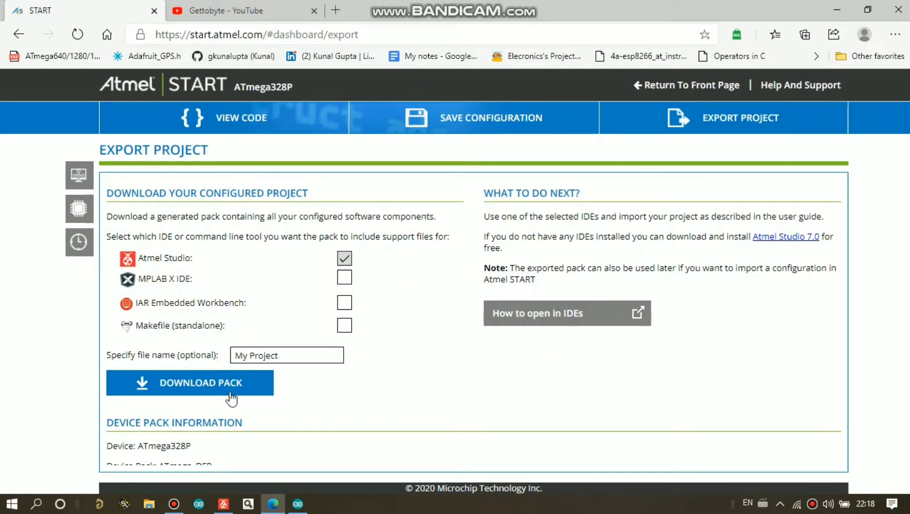
- Check the import options in Atmel Studio, and open the downloaded My Project.atzip pack from the browser
left_click(223, 503)
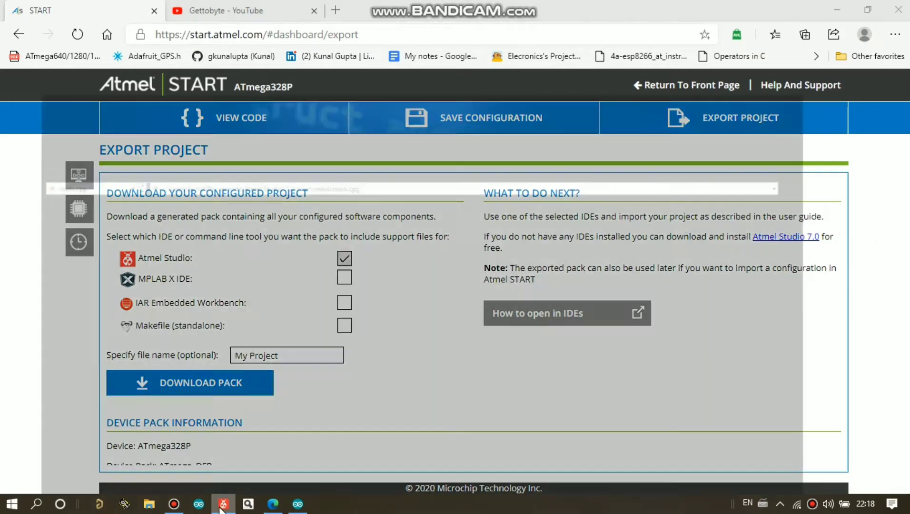
left_click(13, 27)
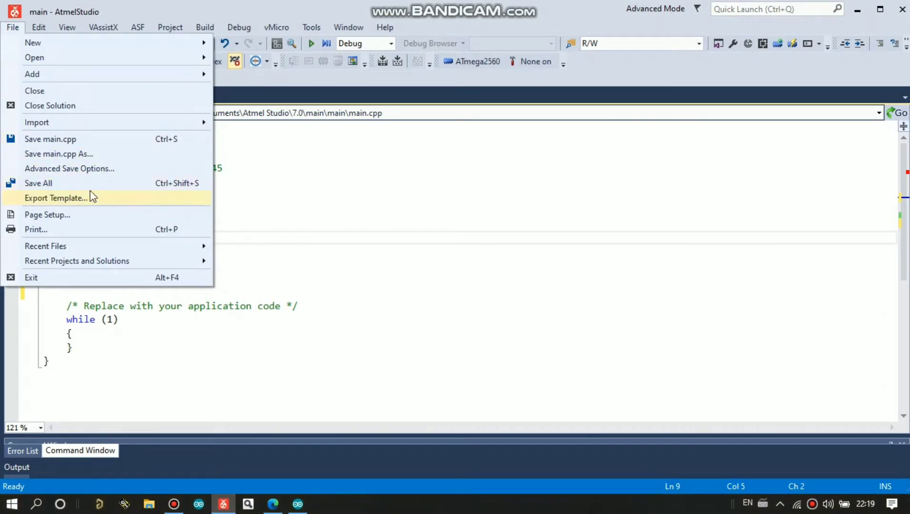
left_click(294, 186)
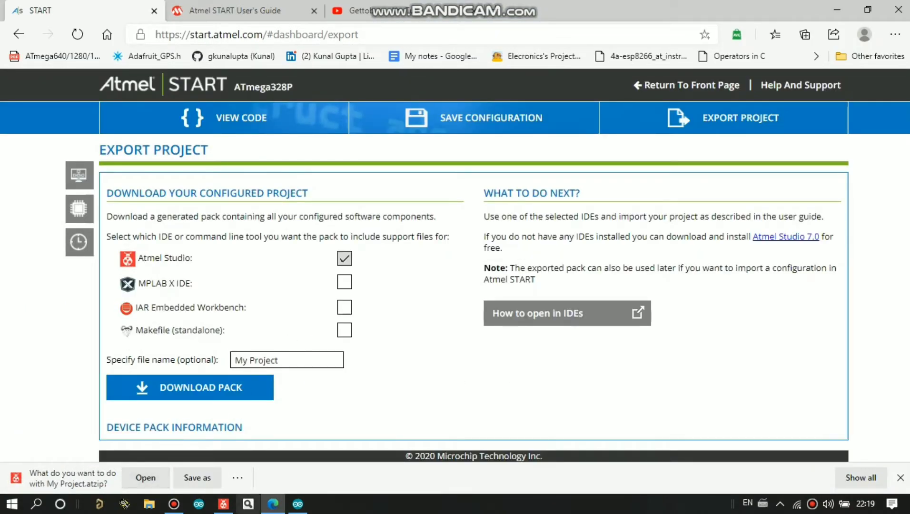
left_click(151, 472)
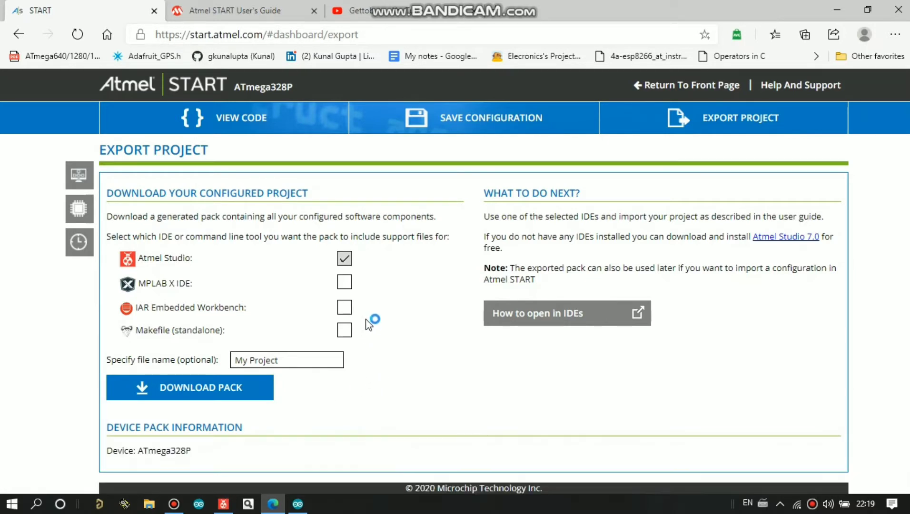
- Preview the generated code and read the I2C and SPI initialization functions in src/driver_init.c
left_click(192, 111)
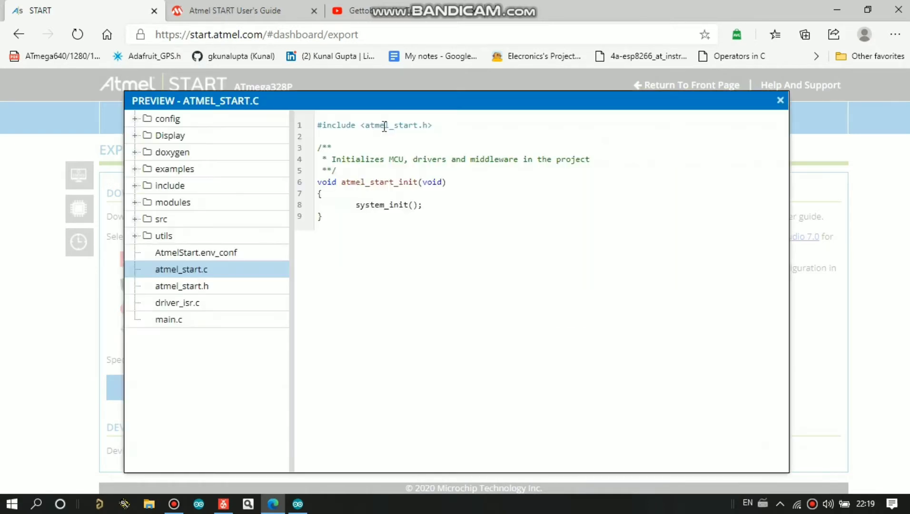
left_click(137, 223)
left_click(230, 251)
scroll(492, 261, "down", 1)
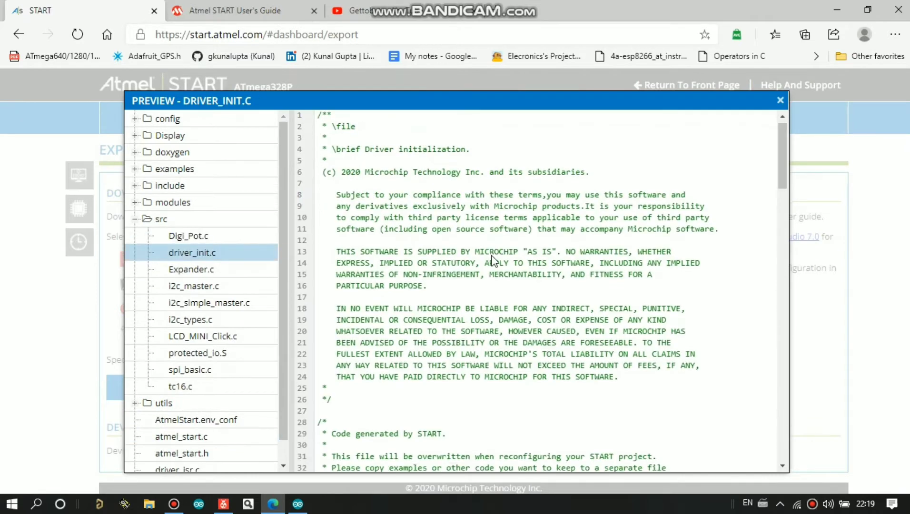
scroll(493, 261, "down", 8)
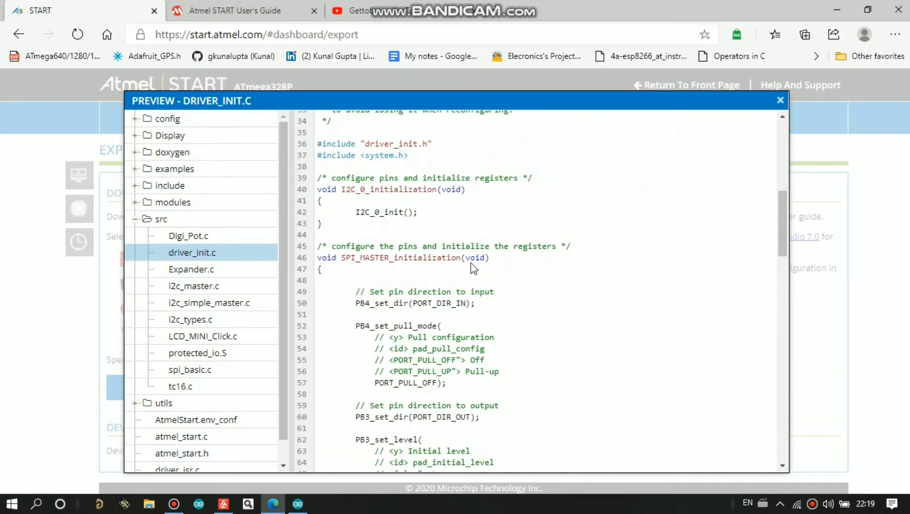
scroll(419, 309, "down", 3)
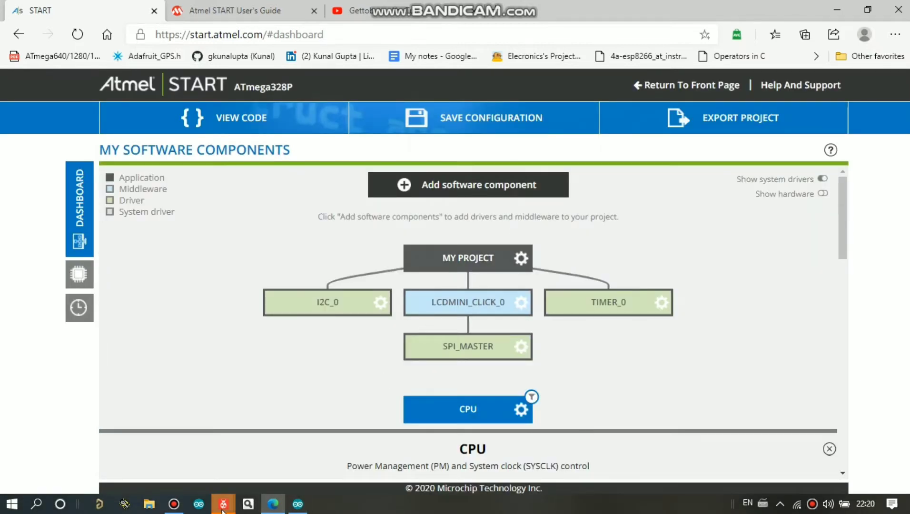
- Switch to Atmel Studio and import the Atmel START pack as MyProject in a new solution
mouse_move(223, 508)
left_click(227, 458)
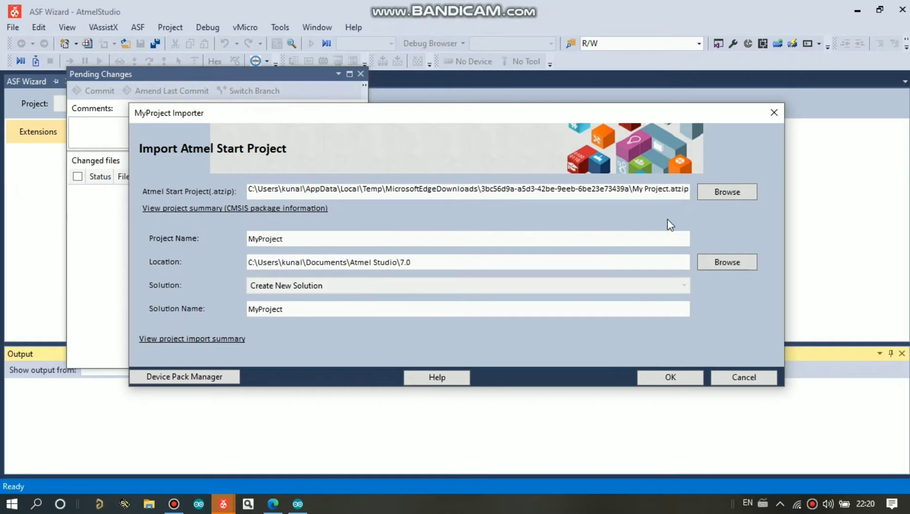
left_click(664, 378)
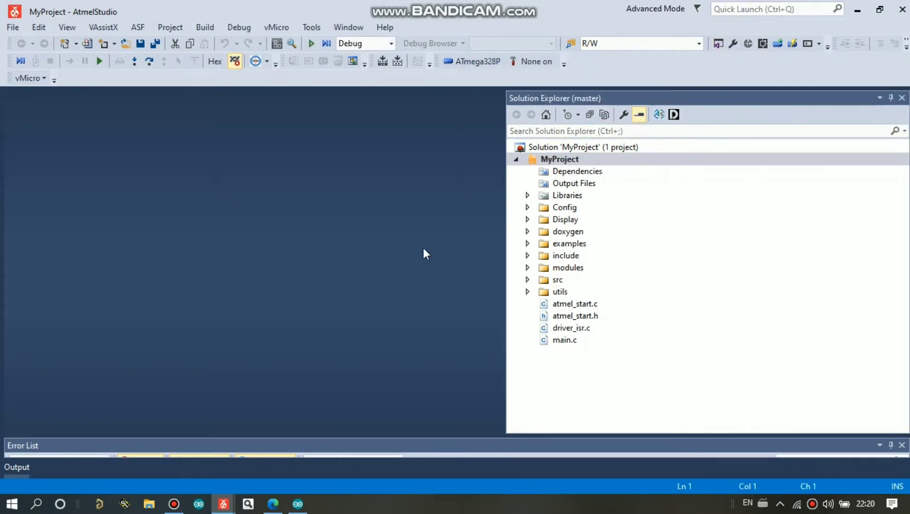
- Open main.c and move the opening brace of the while loop onto its own line
left_click(595, 343)
double_click(597, 345)
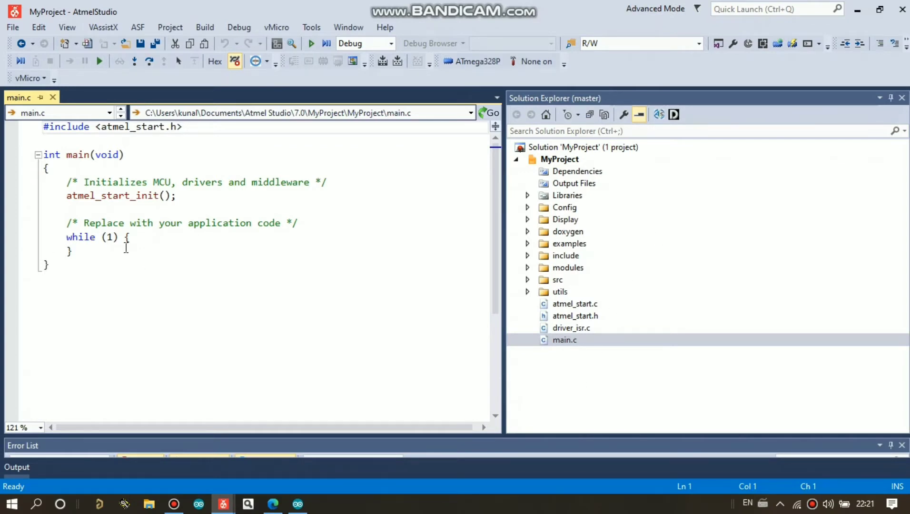
left_click(126, 247)
left_click(125, 243)
key("Return")
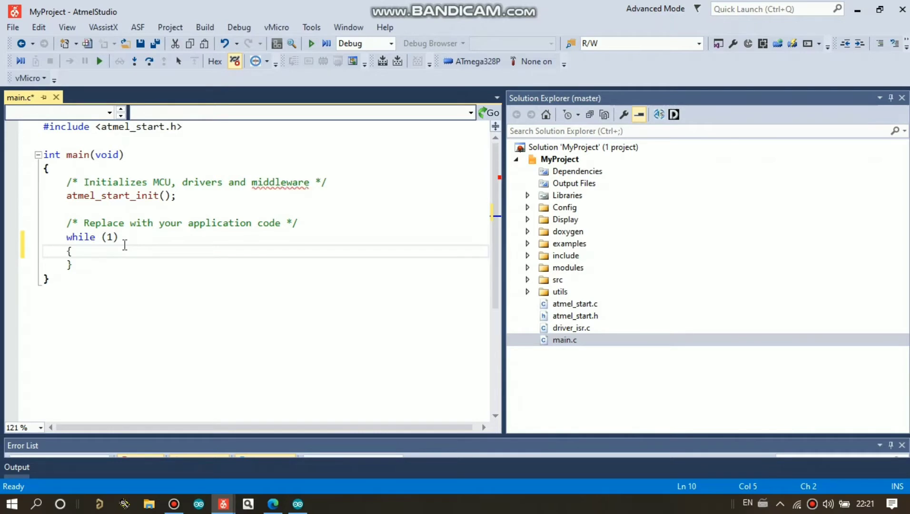
- Examine the project's include and modules folders, including the spi documentation and timer subfolders
left_click(528, 256)
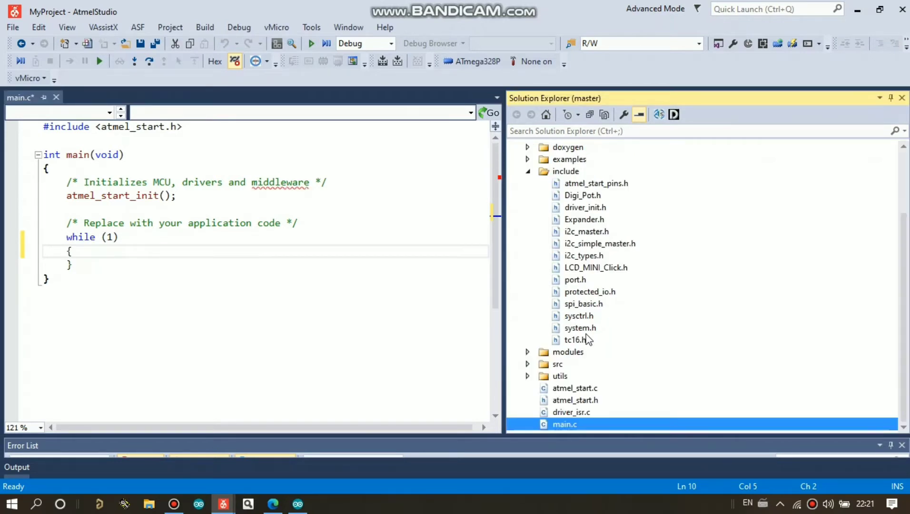
left_click(527, 352)
scroll(559, 379, "down", 1)
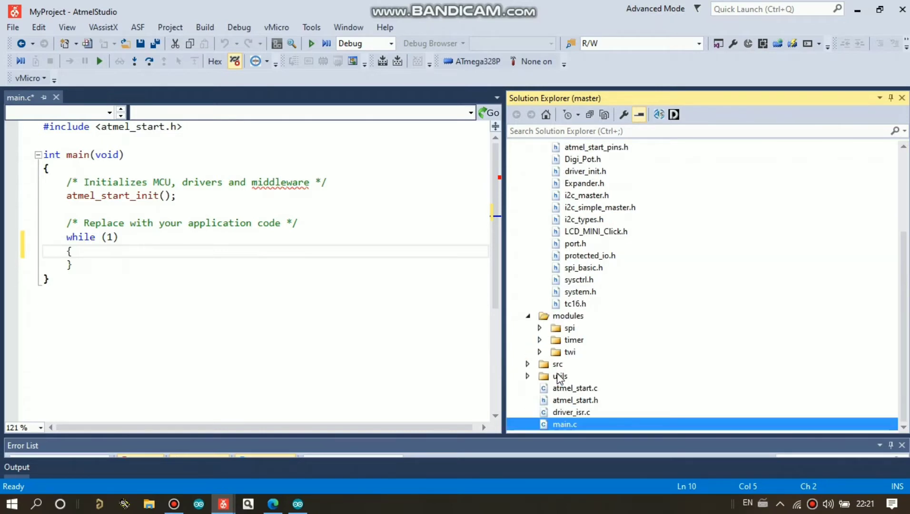
left_click(539, 329)
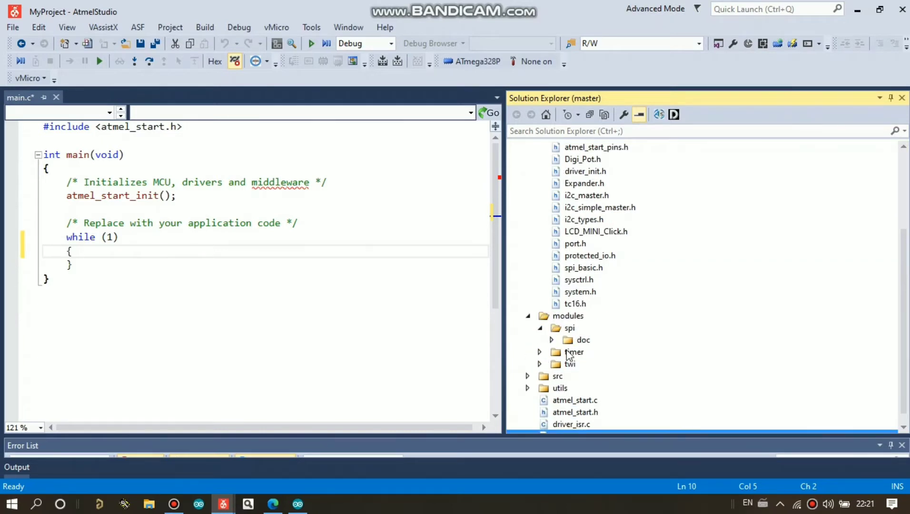
left_click(552, 340)
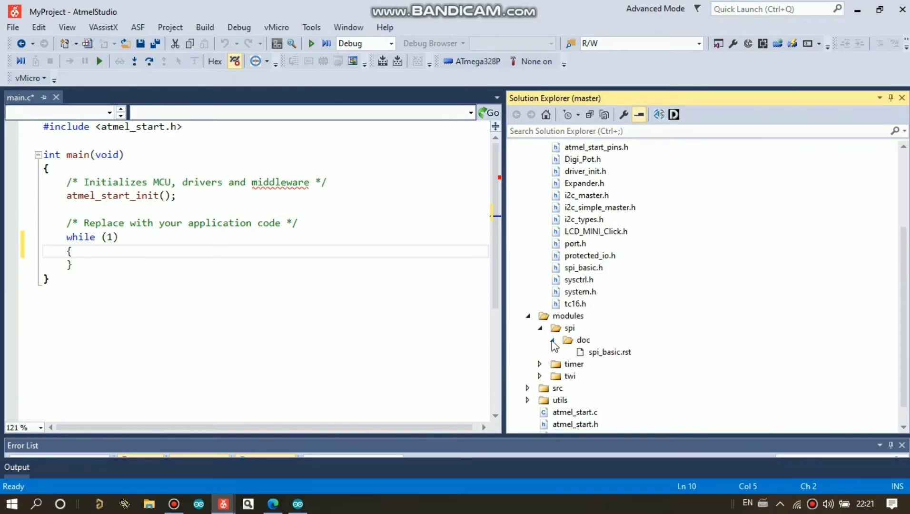
left_click(540, 364)
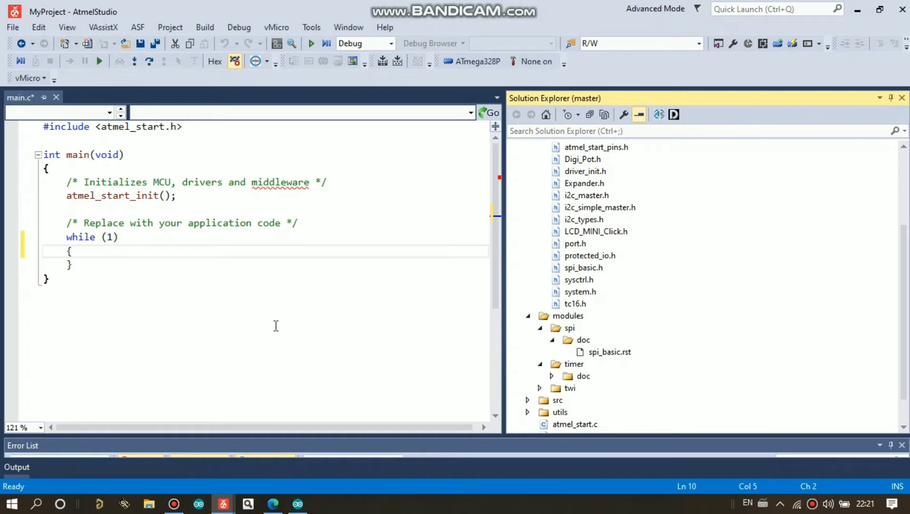
- Open the new example project dialog and filter the examples by the SAMD21 device family
left_click(84, 47)
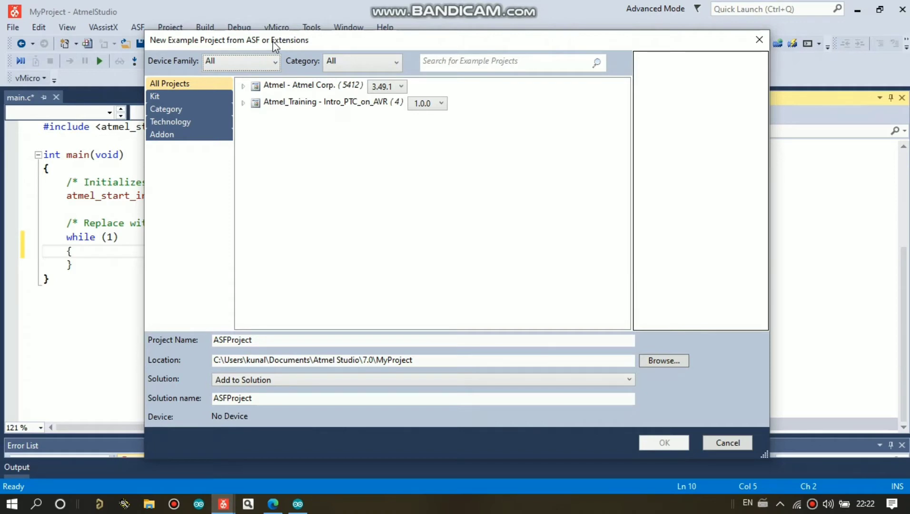
left_click(267, 62)
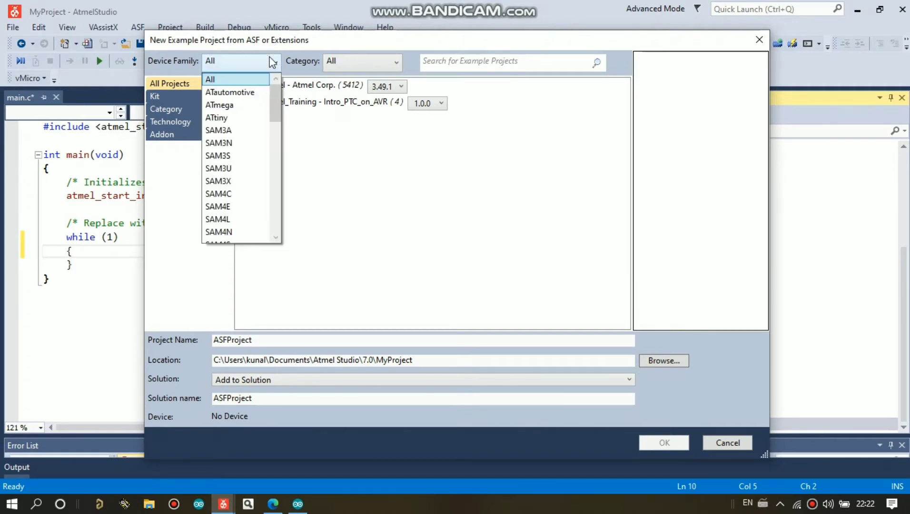
scroll(234, 123, "down", 5)
scroll(234, 123, "down", 1)
left_click(233, 120)
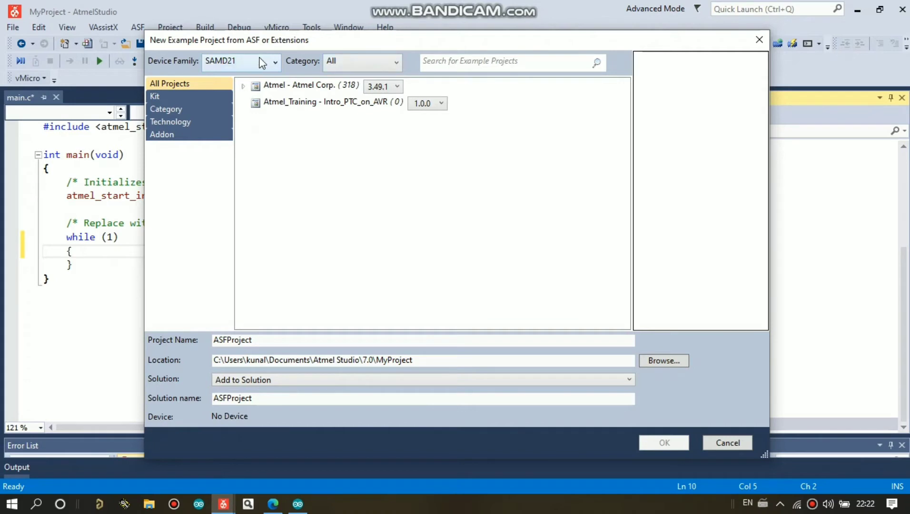
- Filter the examples by the Applications category and select the Getting-Started Application for SAM D21 Xplained Pro
left_click(347, 61)
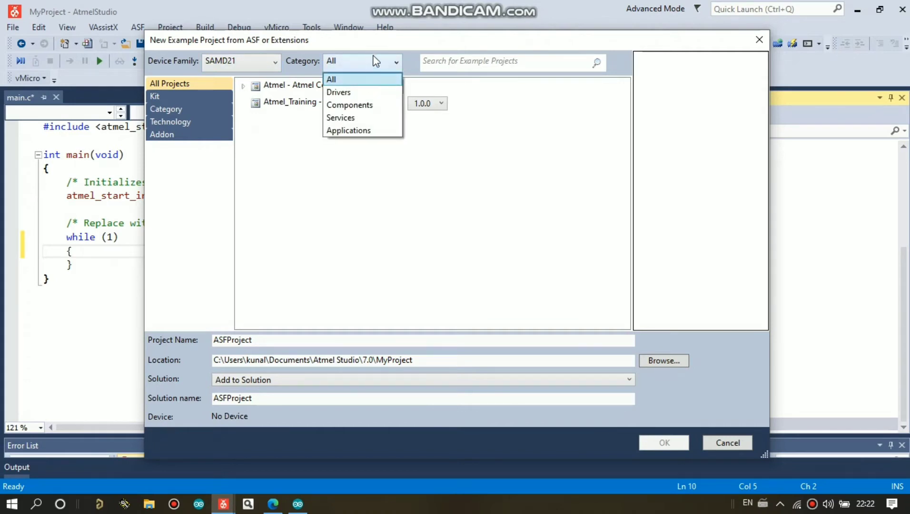
left_click(351, 127)
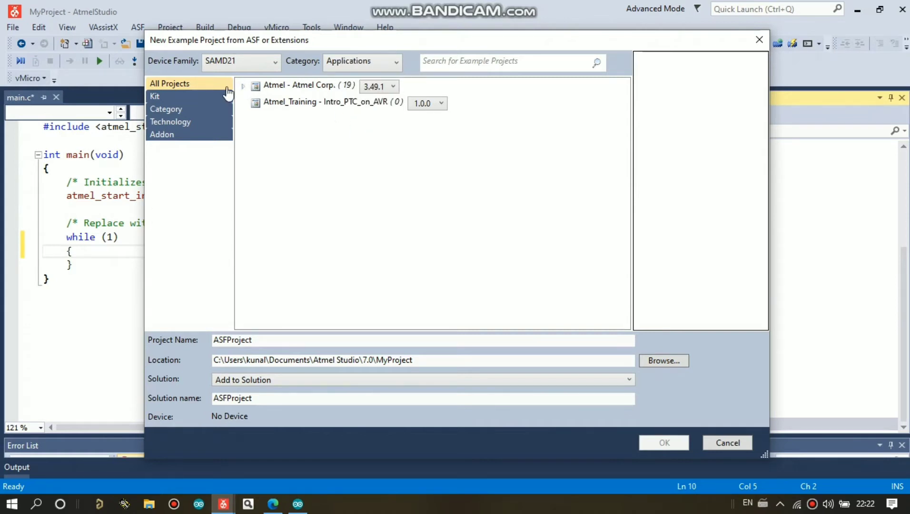
left_click(254, 86)
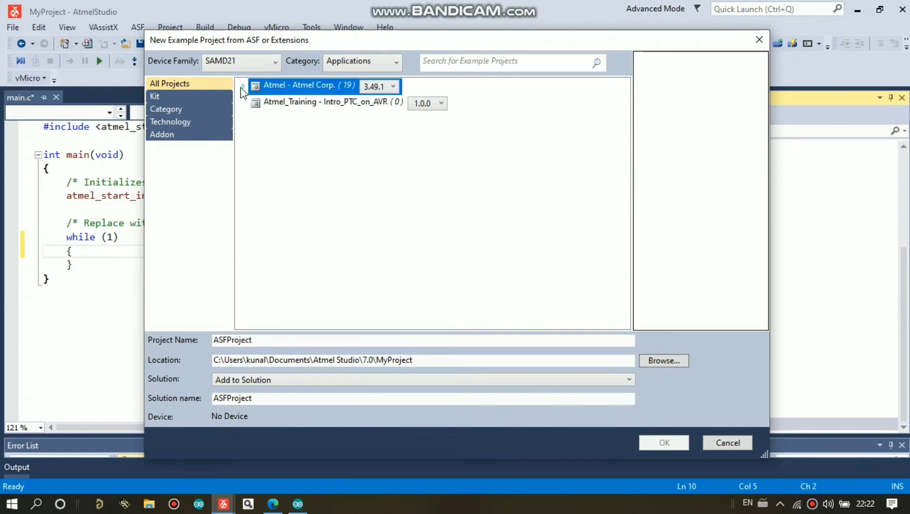
left_click(243, 86)
scroll(335, 148, "down", 1)
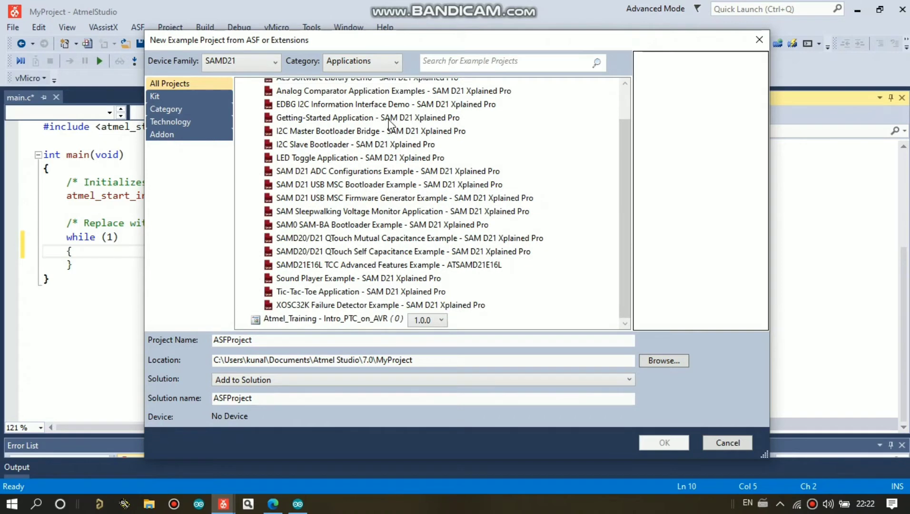
left_click(379, 120)
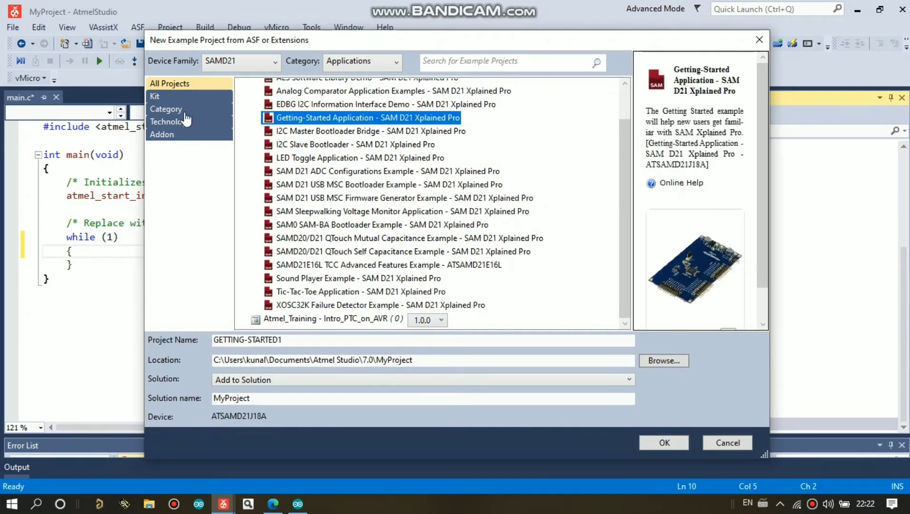
- Switch to the Arduino IDE, browse its built-in and custom library examples, and minimize it
left_click(301, 509)
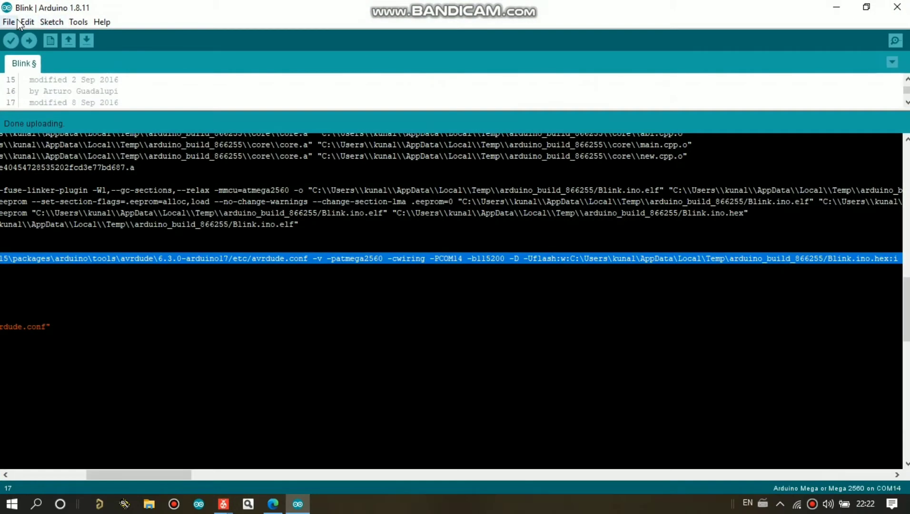
left_click(9, 22)
mouse_move(52, 98)
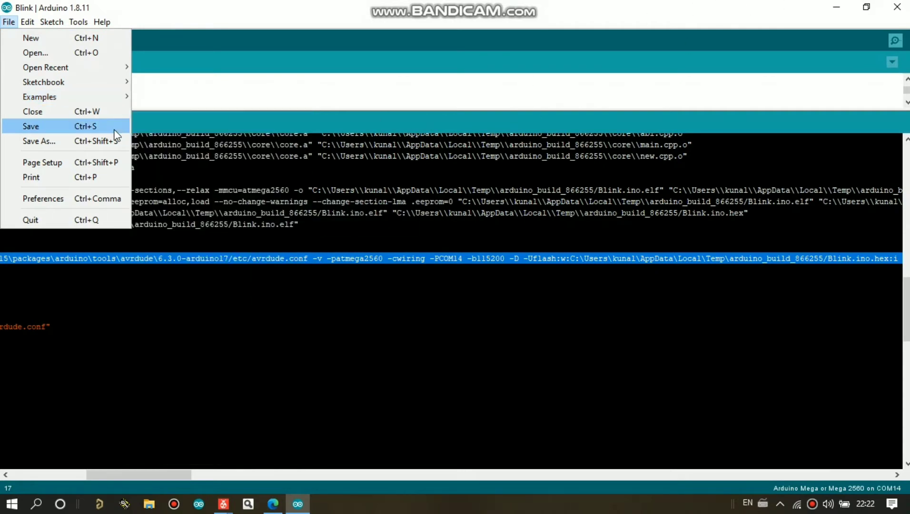
mouse_move(100, 95)
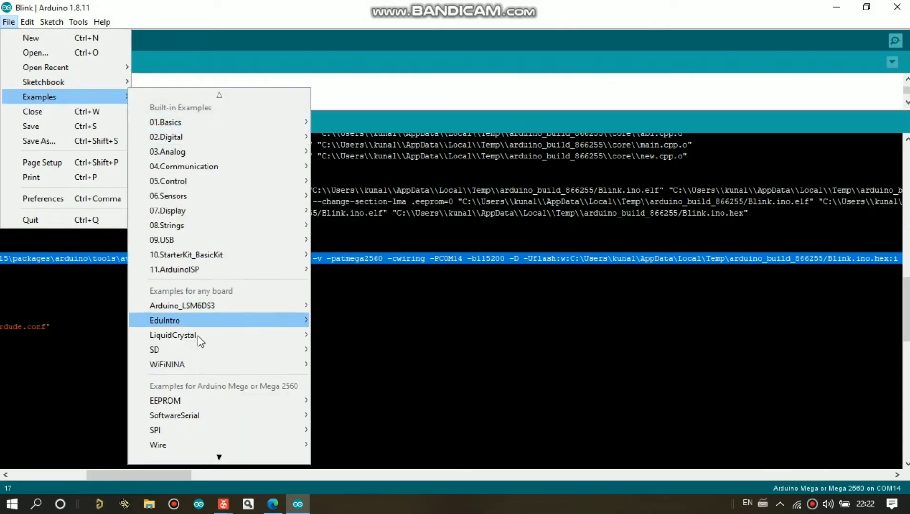
scroll(207, 378, "down", 5)
scroll(207, 378, "down", 13)
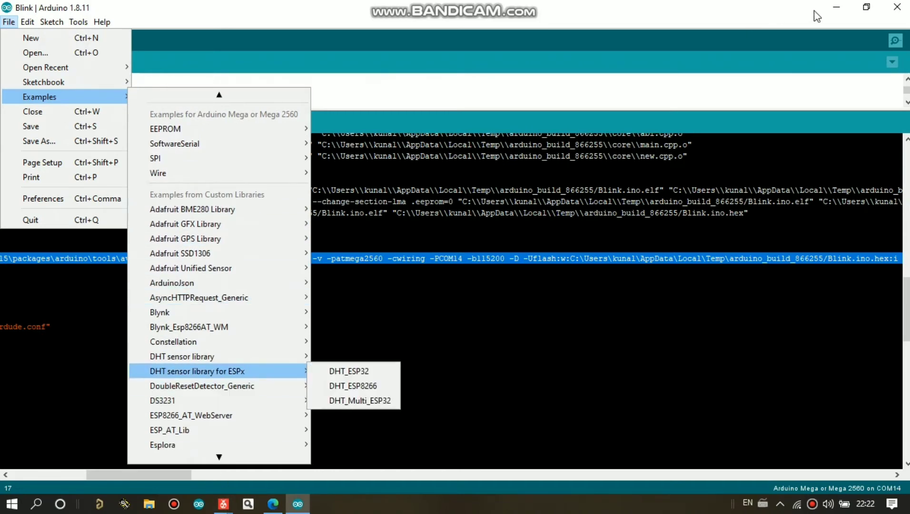
left_click(832, 10)
left_click(833, 10)
- Filter the example projects by the SAMDA1 device family and the Applications category
left_click(275, 60)
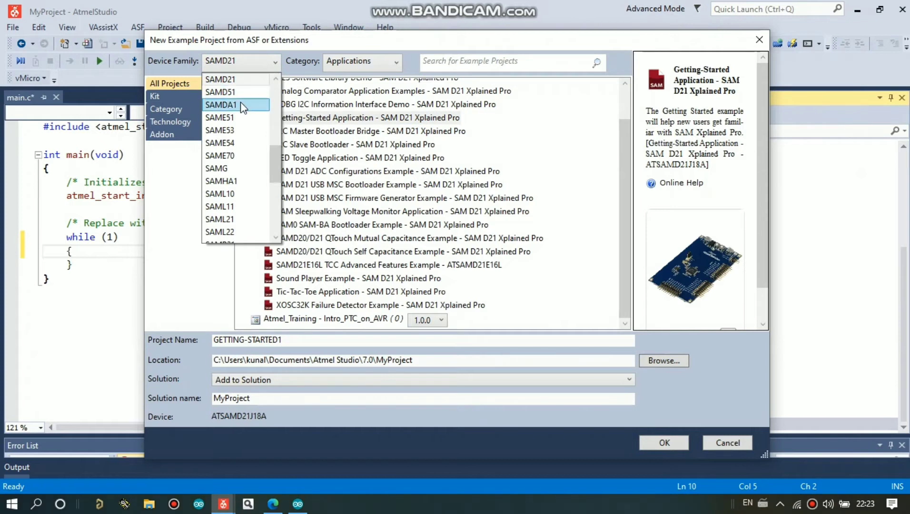
left_click(247, 105)
left_click(257, 61)
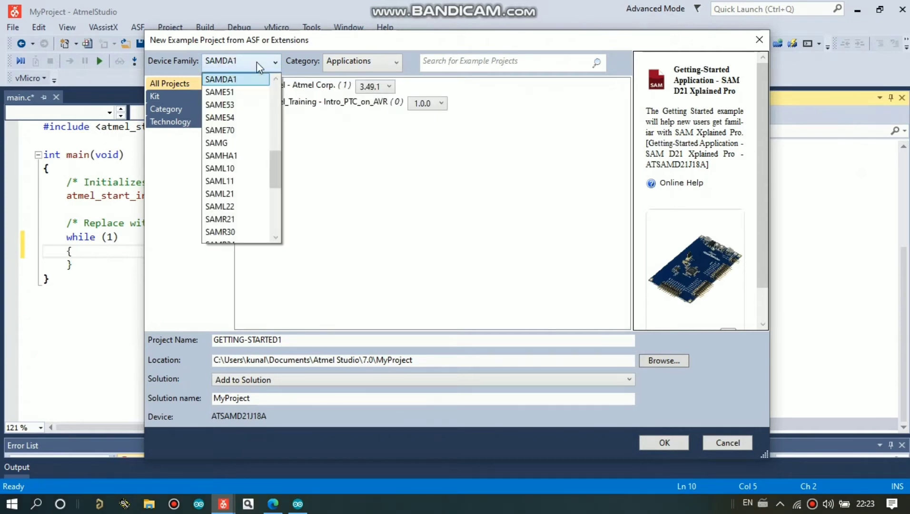
left_click(388, 93)
left_click(395, 62)
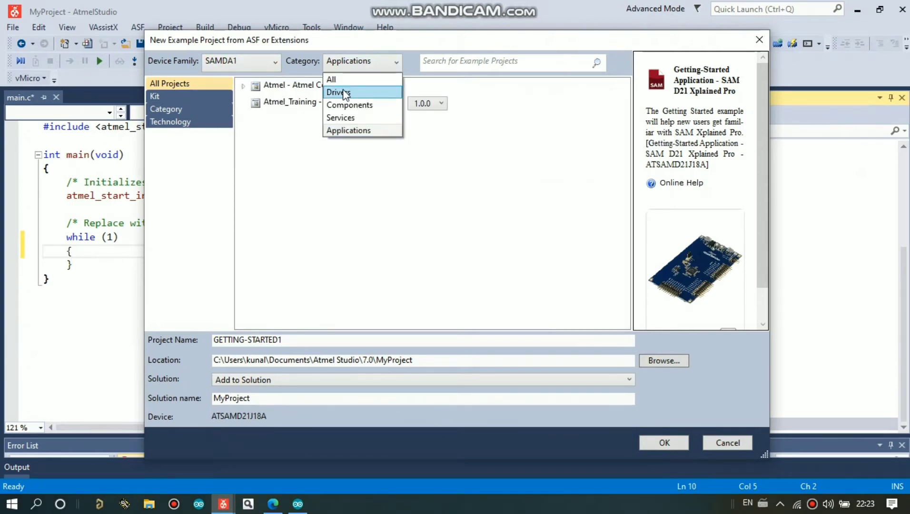
left_click(336, 131)
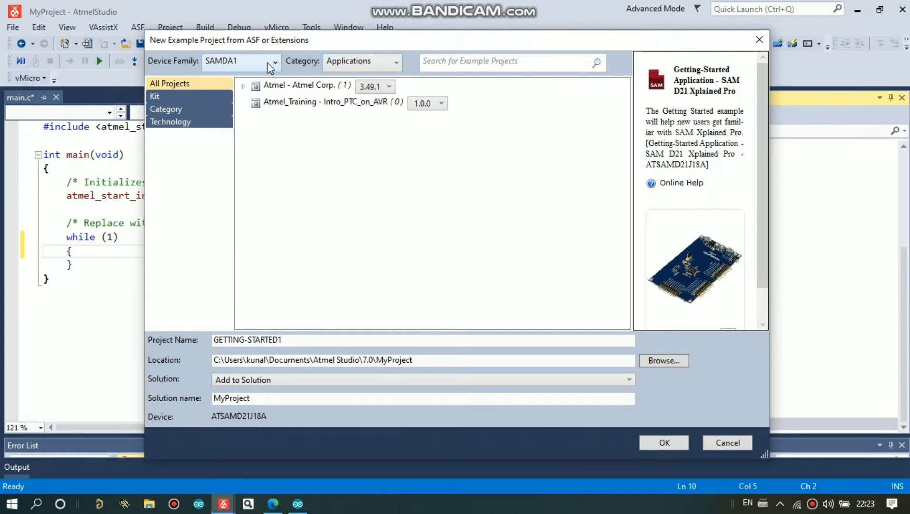
- View the SAMDA1 application examples from Atmel Corp., and switch the example list to the Kit grouping
left_click(272, 64)
left_click(297, 90)
double_click(256, 89)
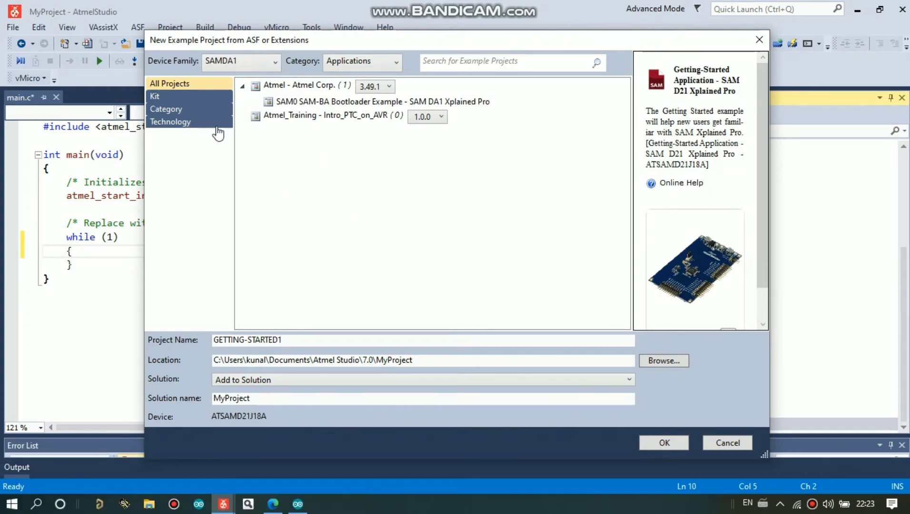
left_click(205, 99)
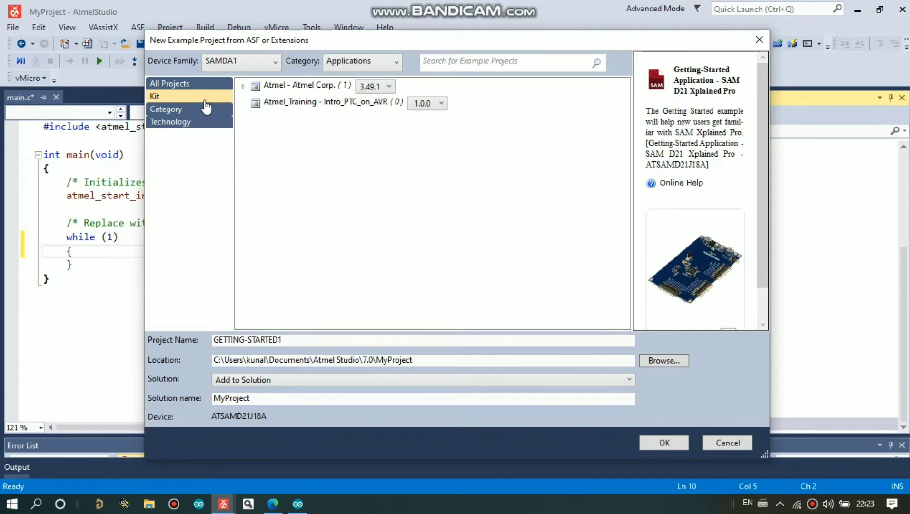
- Switch the example list to the All Projects grouping and filter it by the ATmega device family
left_click(205, 84)
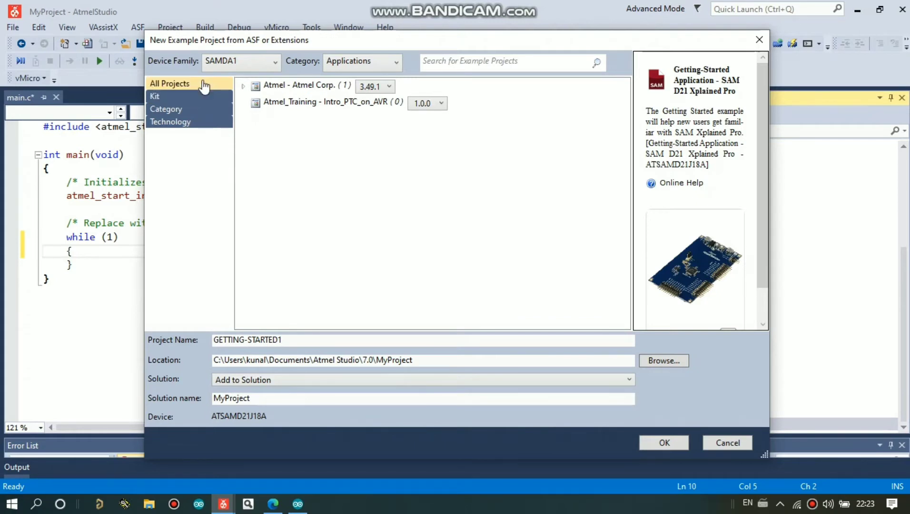
left_click(256, 72)
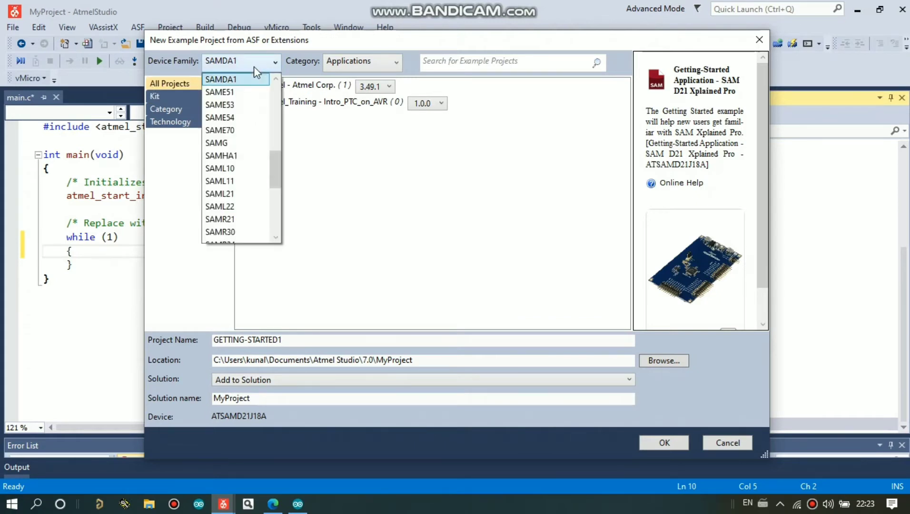
scroll(232, 152, "up", 5)
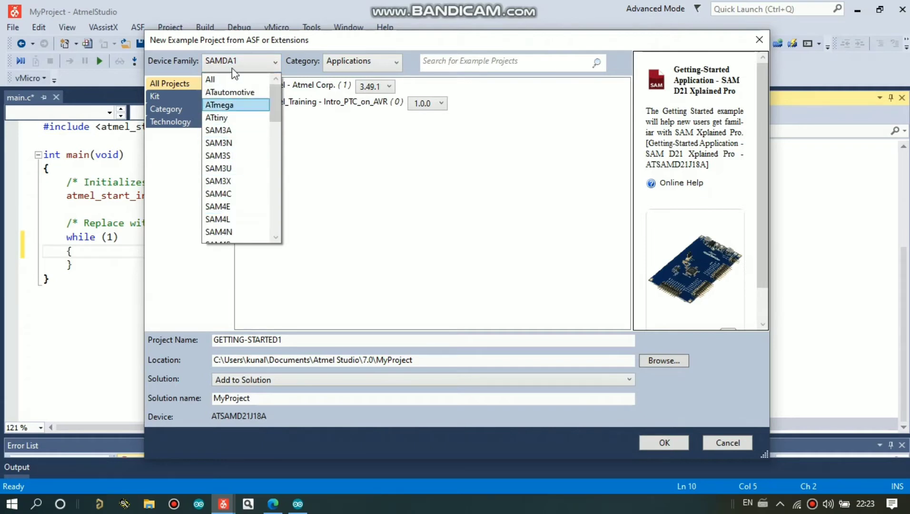
left_click(252, 60)
left_click(252, 61)
scroll(244, 138, "down", 5)
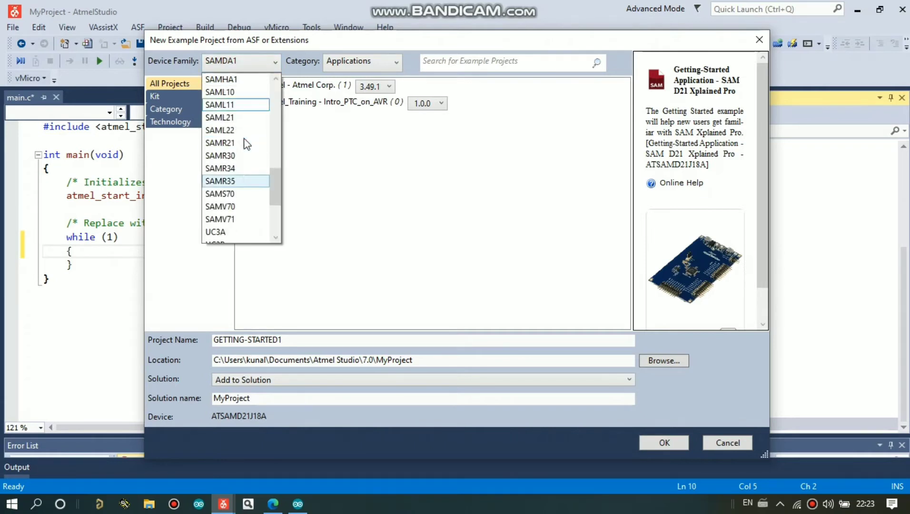
left_click(242, 61)
left_click(241, 58)
scroll(241, 57, "up", 5)
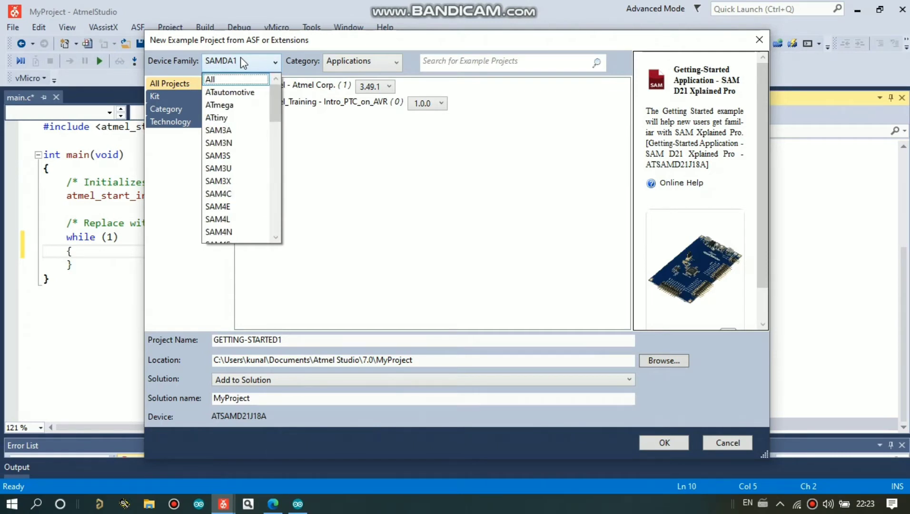
left_click(245, 109)
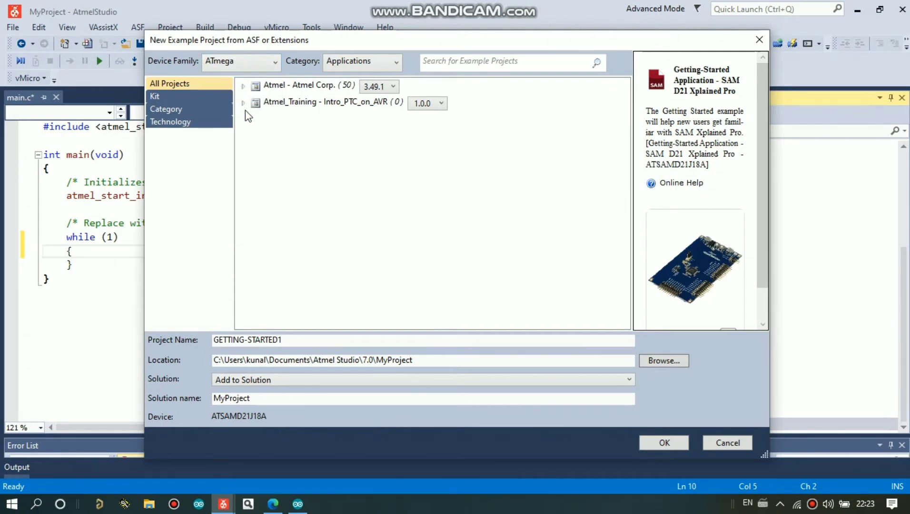
- Search the ATmega example projects for 328 and expand the Atmel Corp. group
left_click(457, 66)
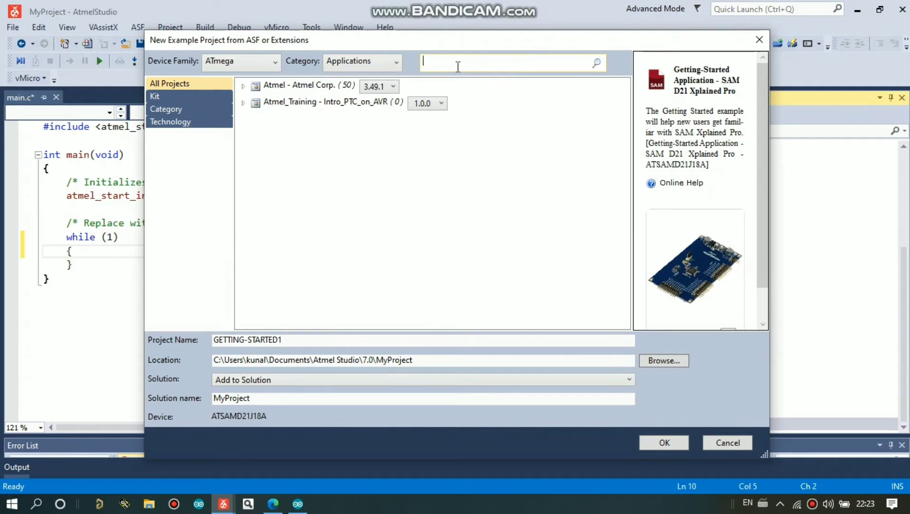
type("328")
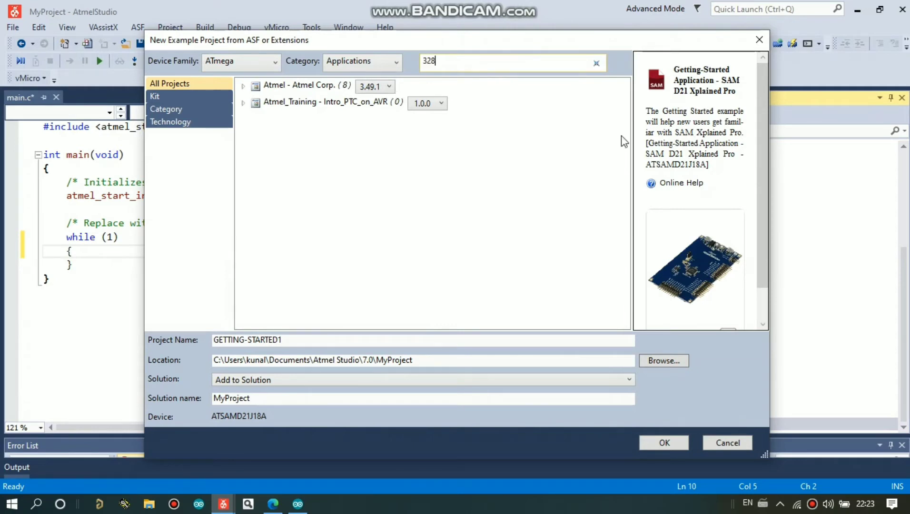
left_click(244, 86)
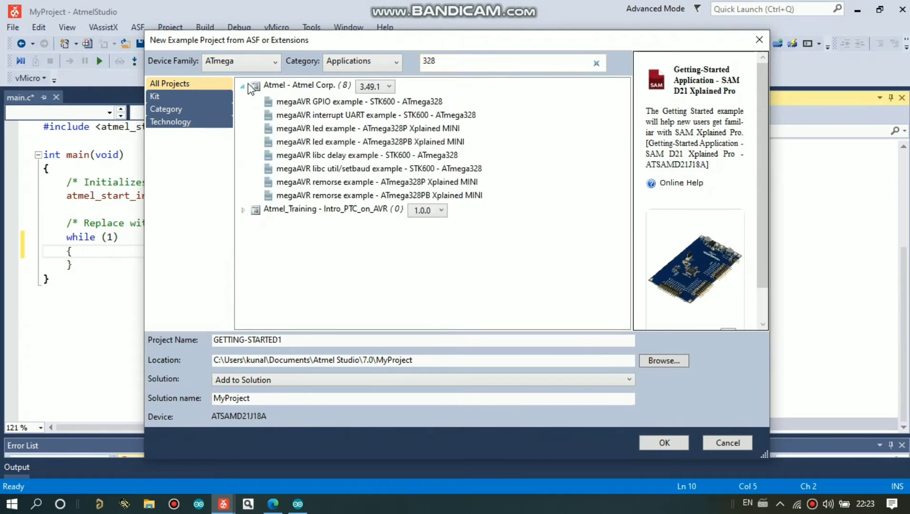
- Create the megaAVR led example for ATmega328P Xplained MINI as MEGA_LED_EXAMPLE1, added to the existing MyProject solution
left_click(326, 67)
left_click(342, 130)
left_click(371, 128)
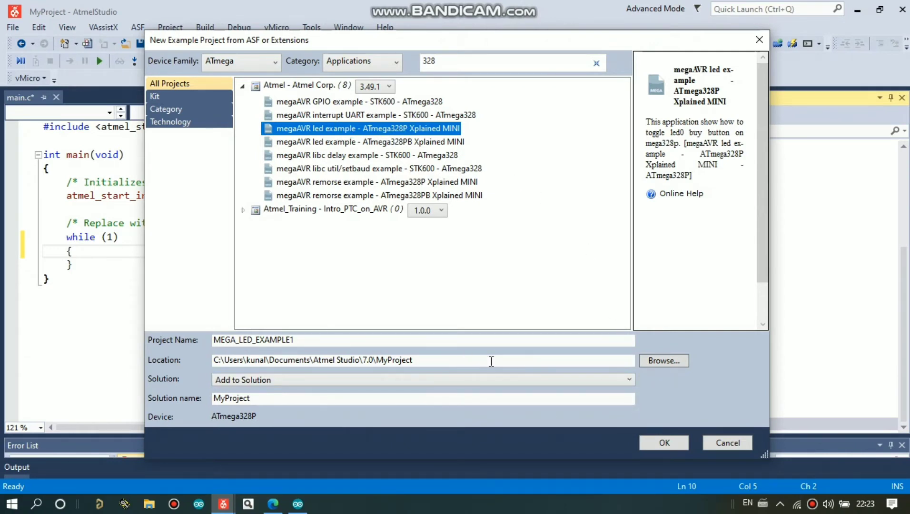
left_click(681, 441)
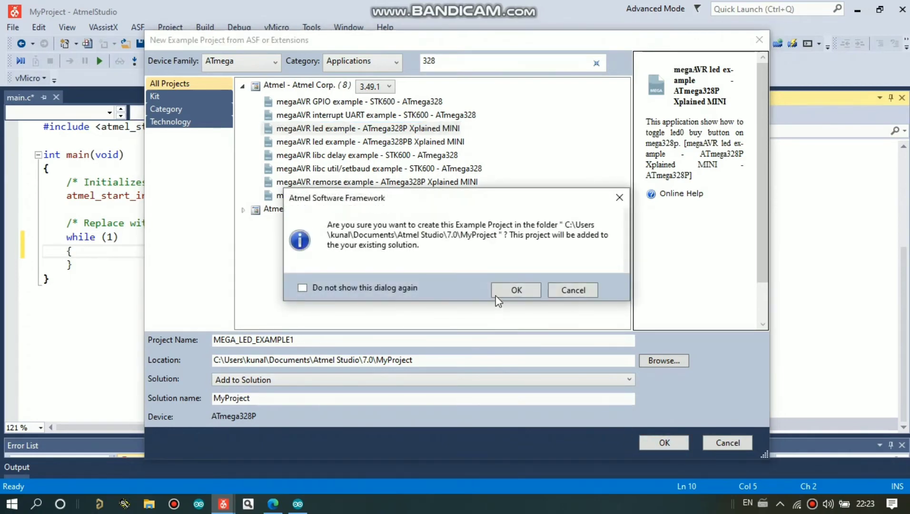
left_click(512, 289)
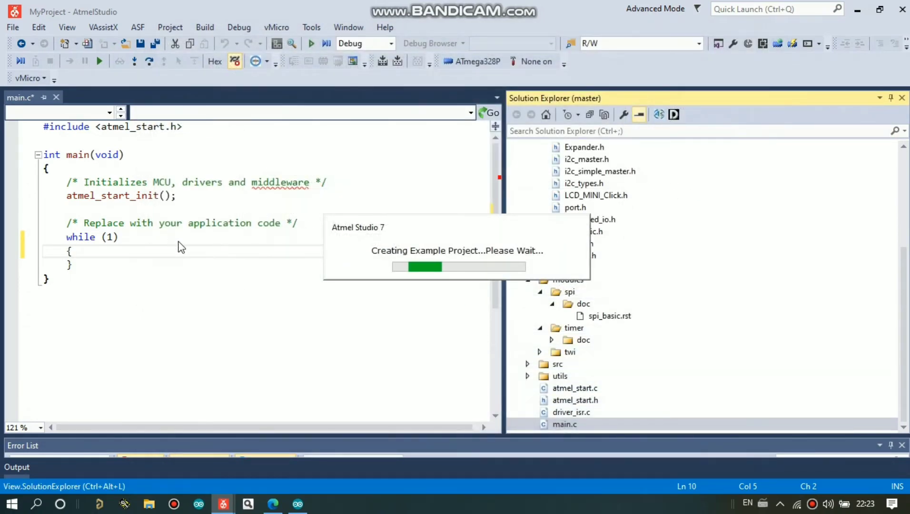
- Read through mega_led_example.c, examining its documentation comments and the button and LED code in main
scroll(283, 307, "down", 5)
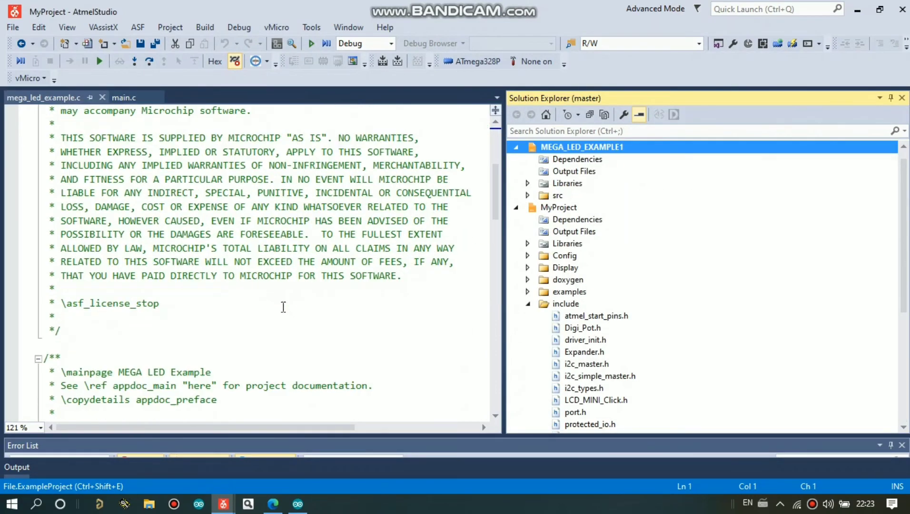
scroll(283, 307, "down", 15)
scroll(283, 307, "up", 1)
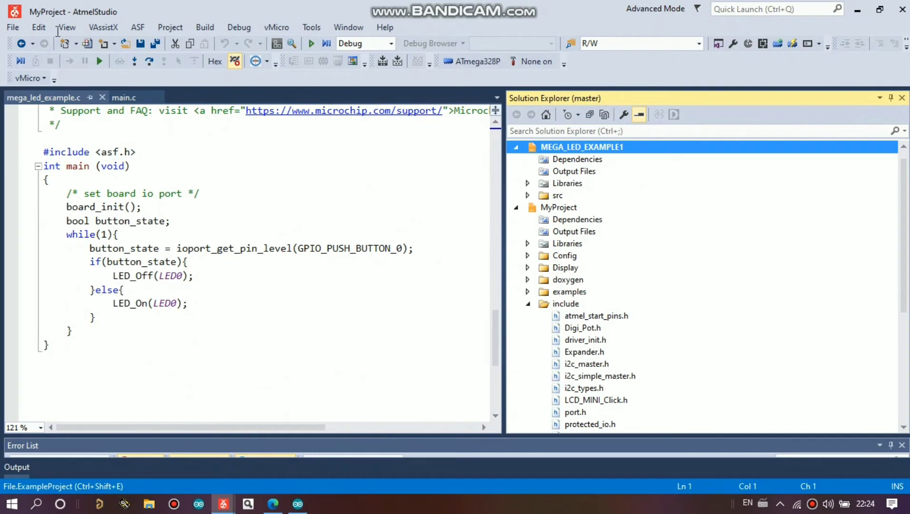
scroll(167, 275, "up", 4)
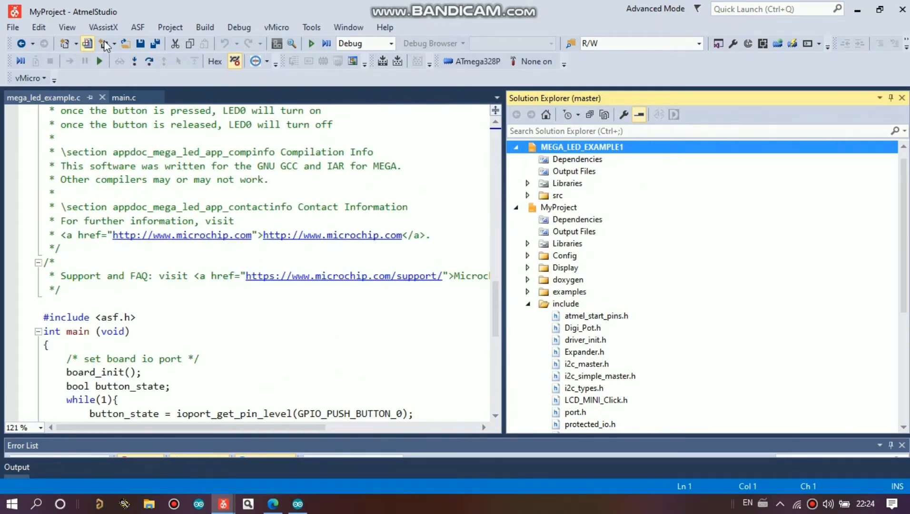
- Open the ASF Wizard for MEGA_LED_EXAMPLE1 and look through the available ASF modules
left_click(277, 44)
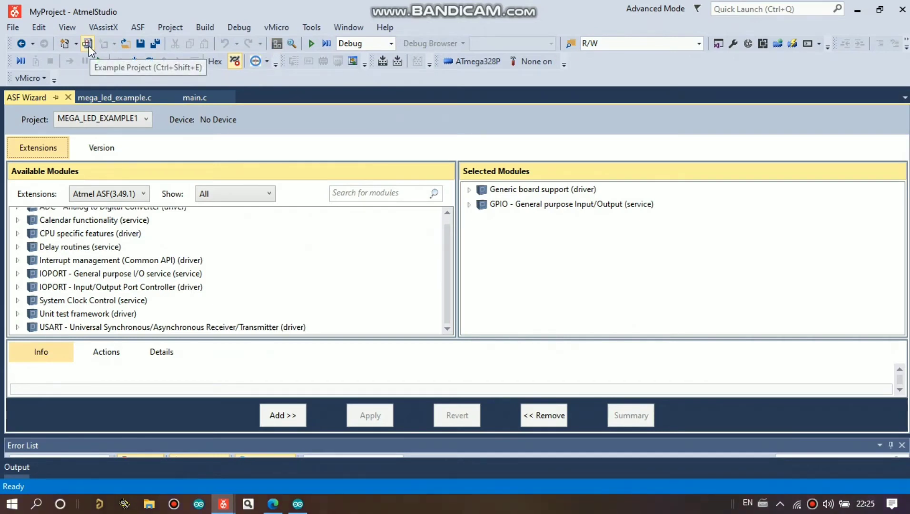
left_click(295, 132)
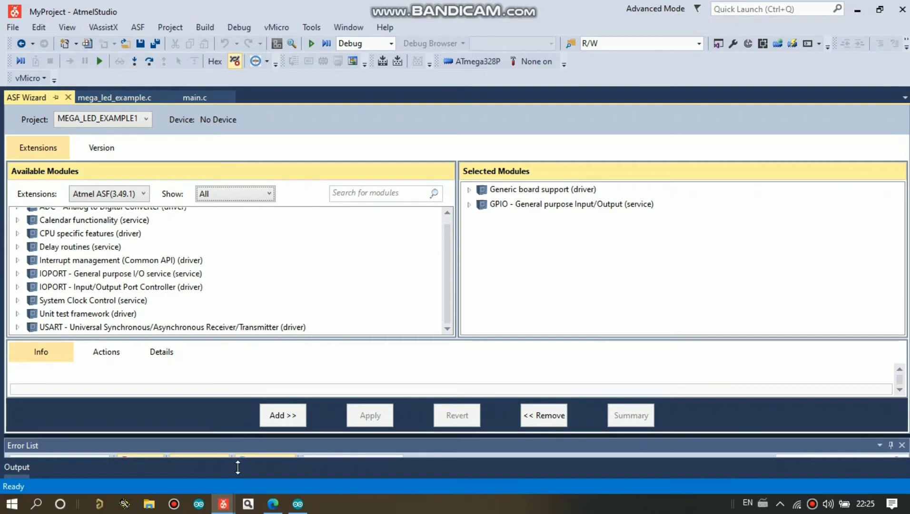
scroll(236, 288, "up", 1)
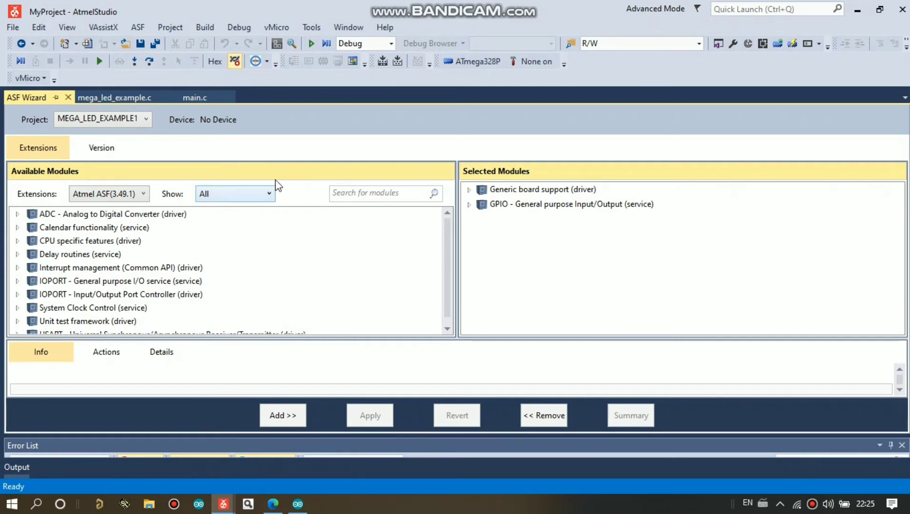
left_click(402, 193)
scroll(76, 252, "down", 1)
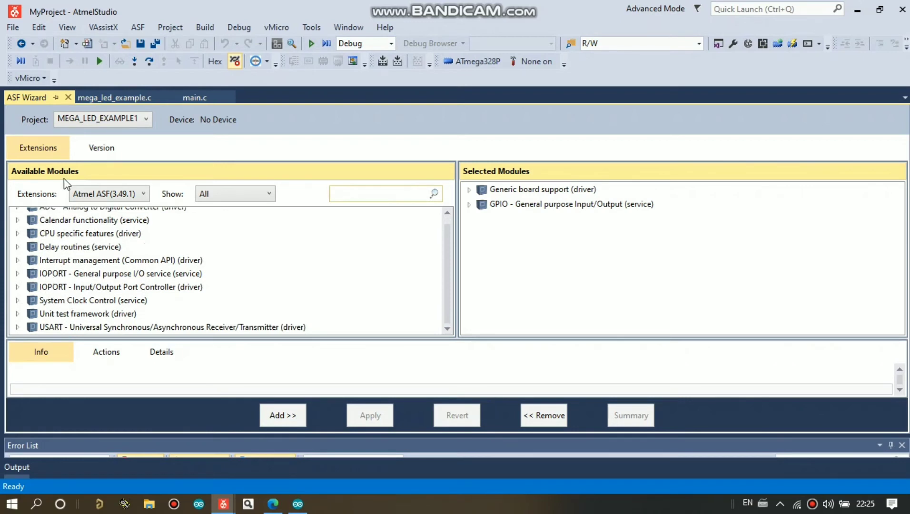
- View the descriptions of the IOPORT general purpose I/O service, the selected GPIO service and the USART driver
left_click(80, 275)
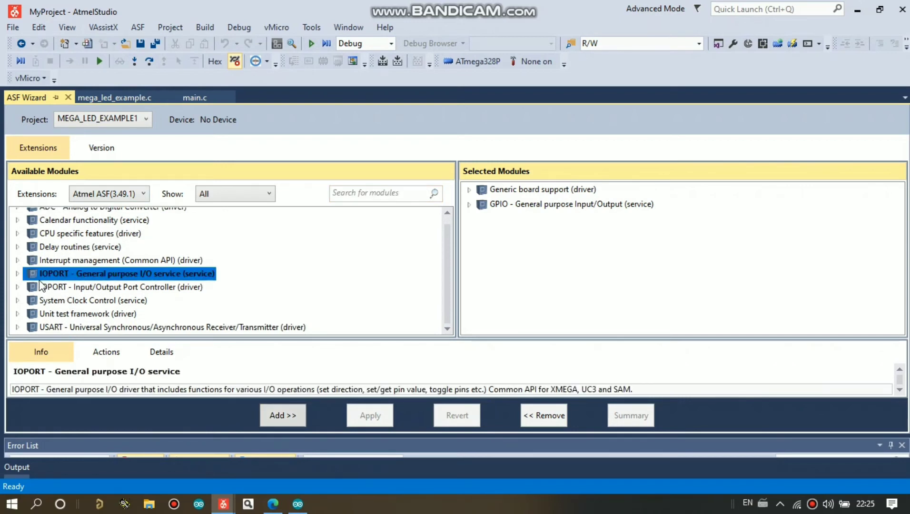
left_click(513, 204)
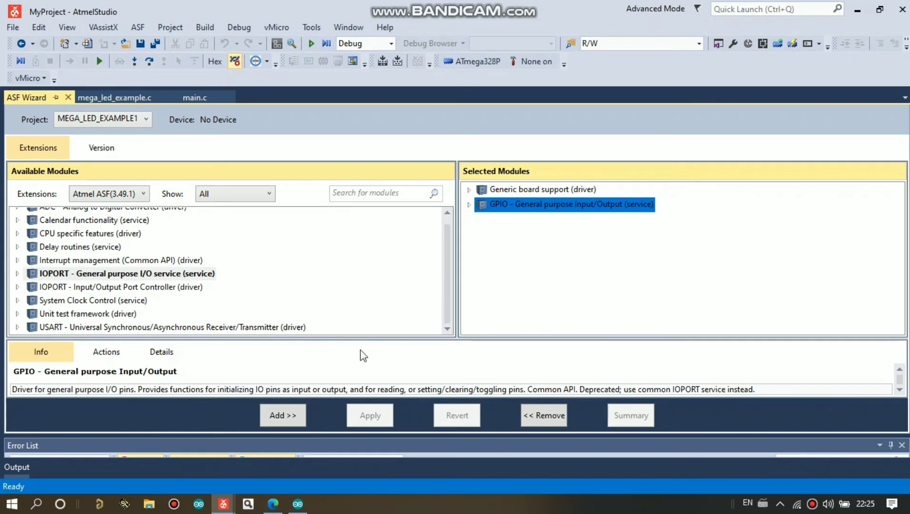
scroll(114, 240, "up", 1)
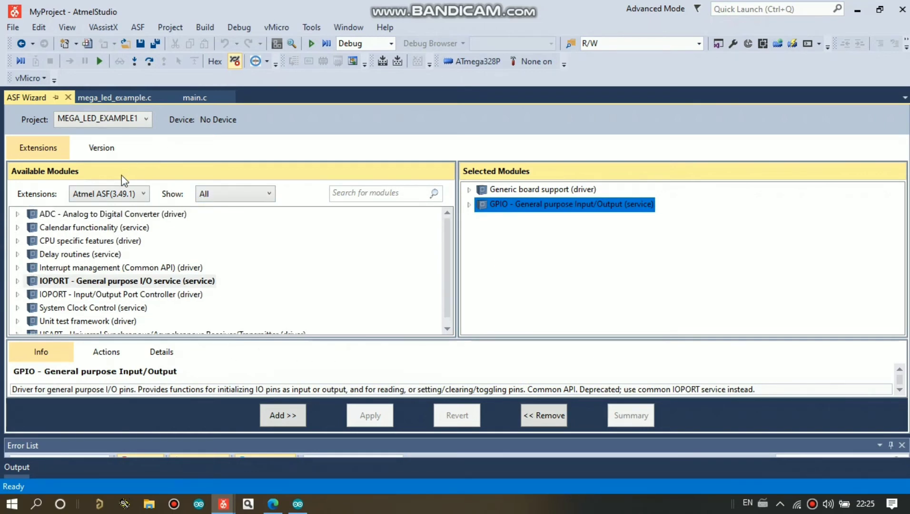
scroll(131, 314, "down", 1)
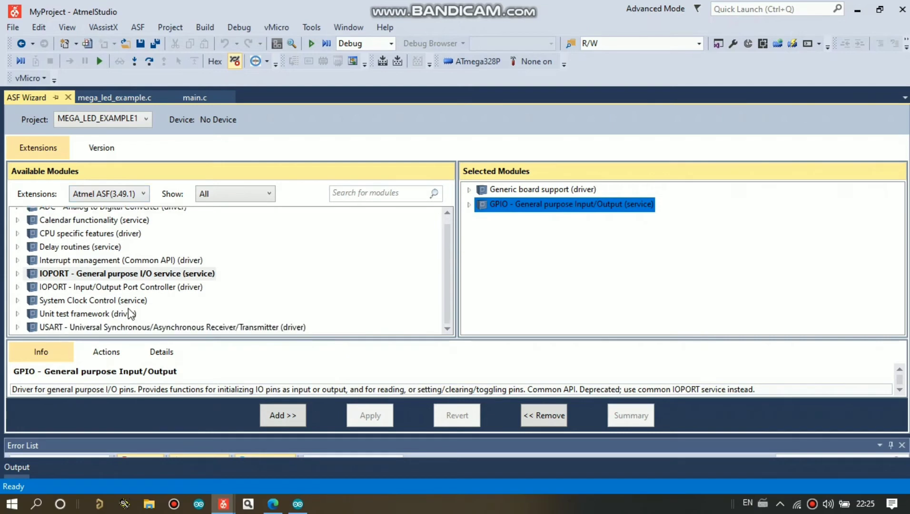
left_click(76, 326)
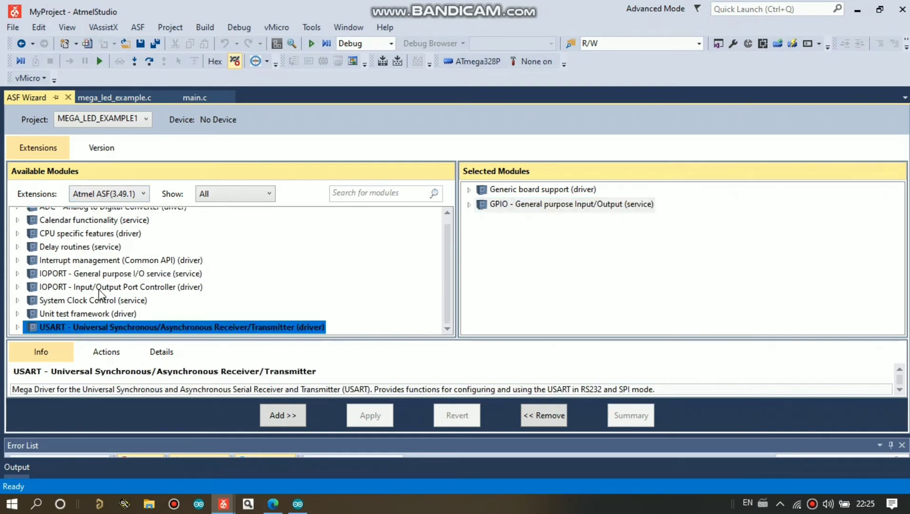
- Add the Interrupt management (Common API) driver to the project's selected modules and close the ASF Wizard
left_click(89, 260)
scroll(89, 259, "up", 1)
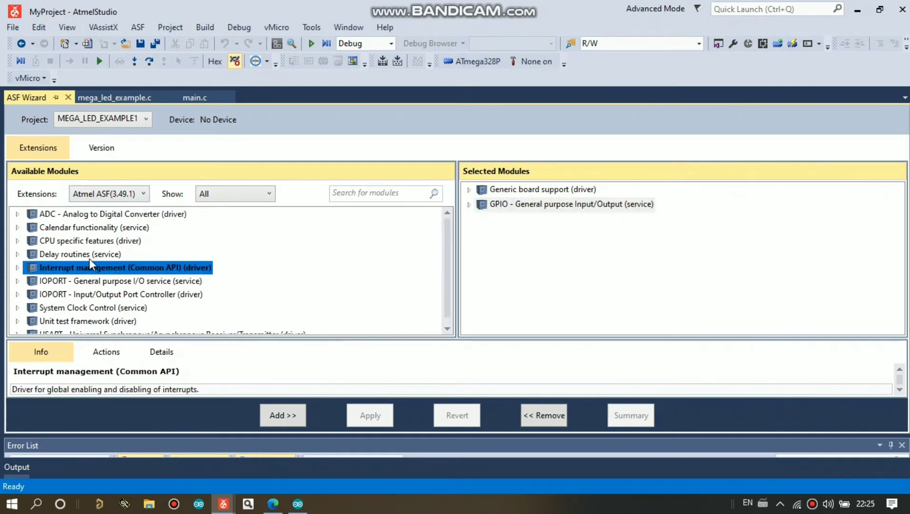
left_click(285, 411)
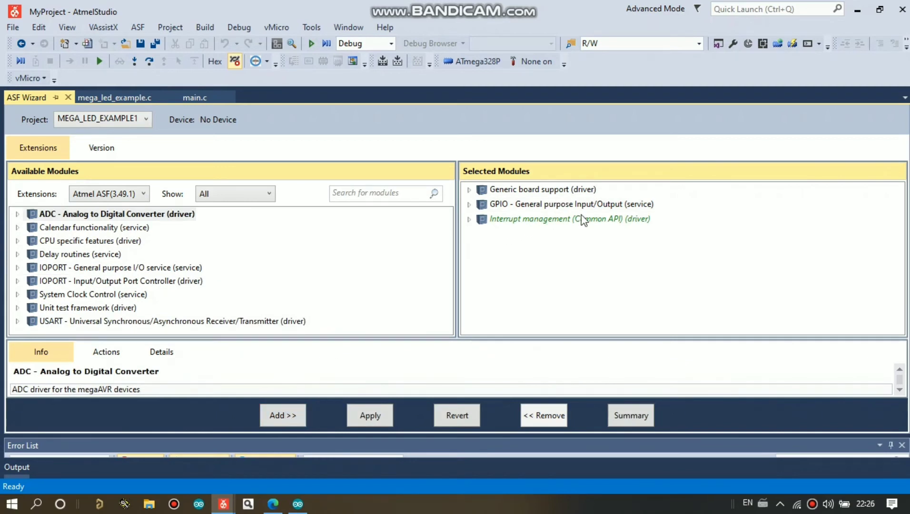
left_click(68, 97)
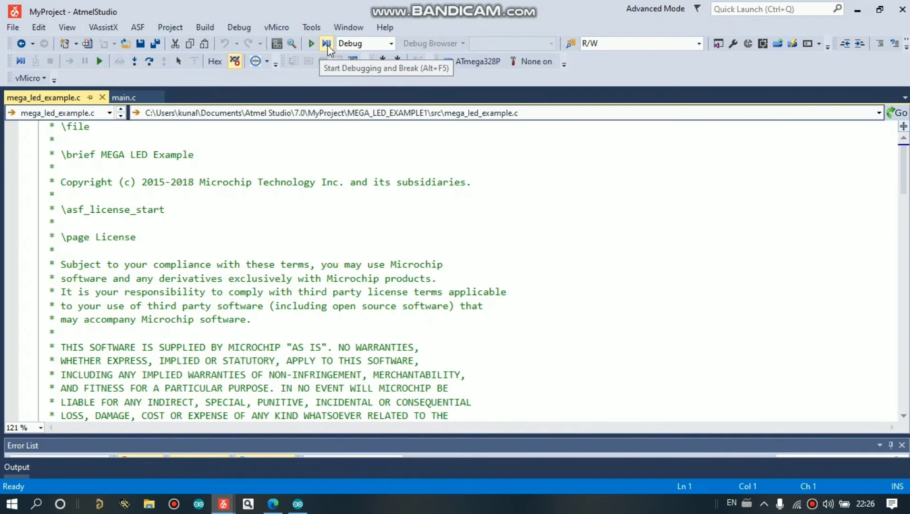
- Open the Data Visualizer and expand its Configuration pane
left_click(311, 27)
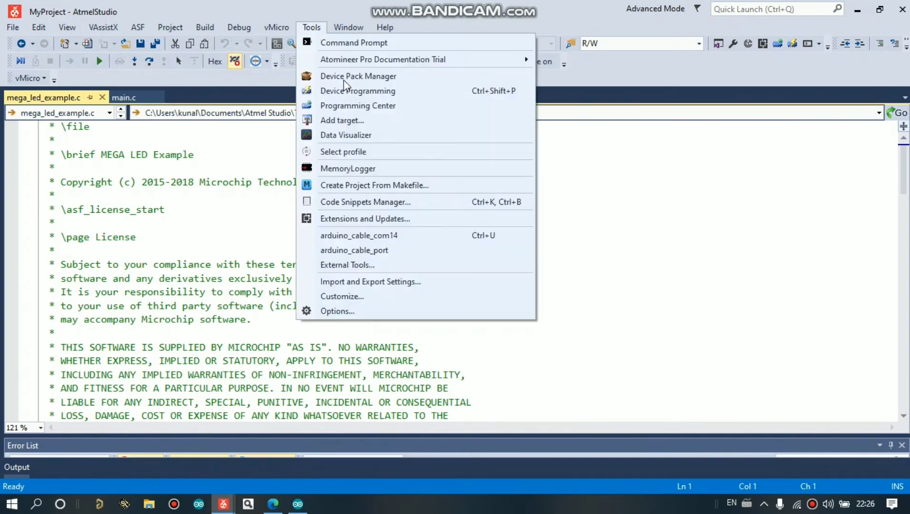
left_click(388, 130)
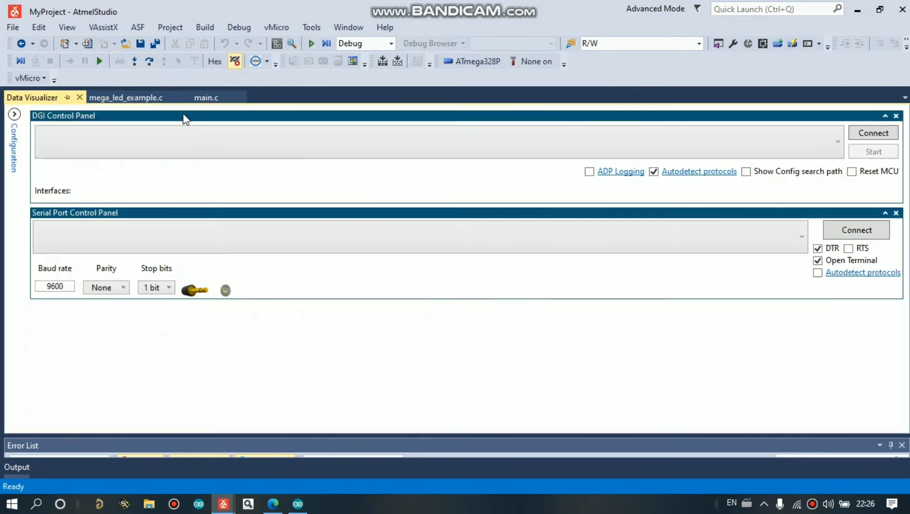
left_click(14, 115)
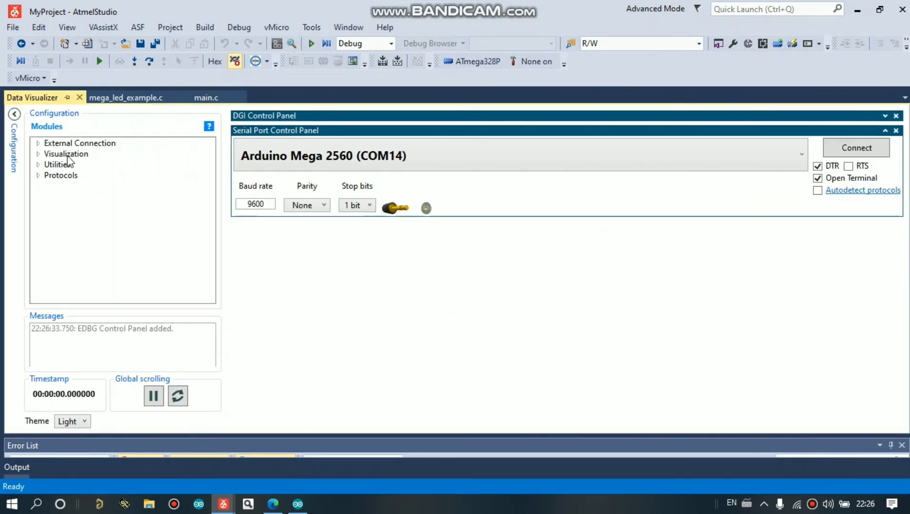
- Examine the External Connection and Visualization modules, including Graph, Oscilloscope and Power Debugging
left_click(83, 142)
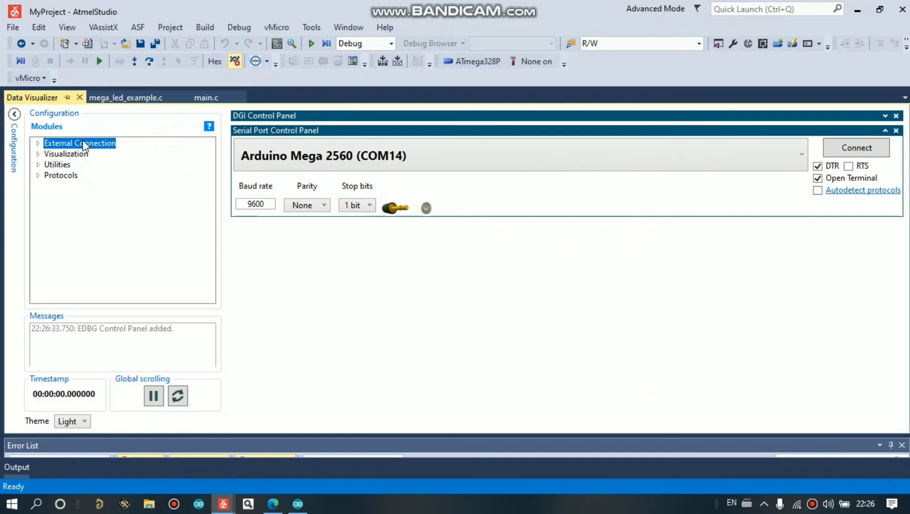
left_click(38, 143)
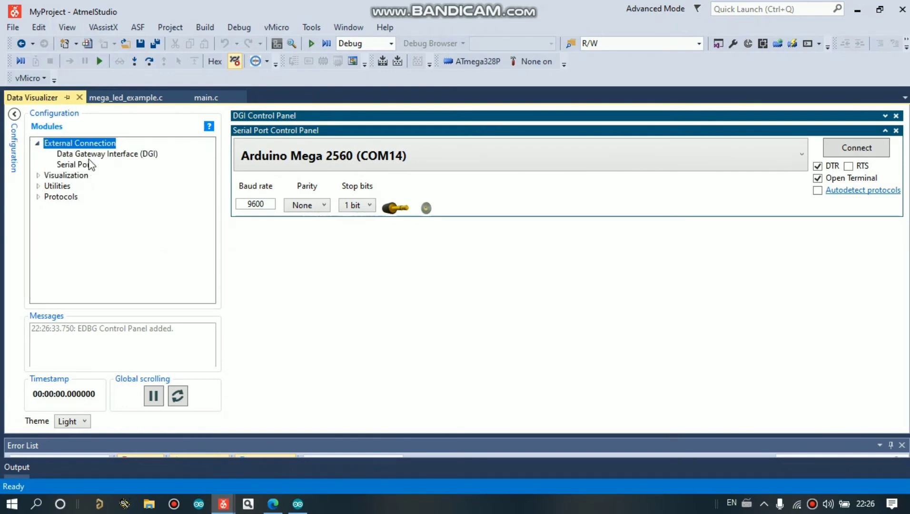
left_click(38, 175)
left_click(70, 196)
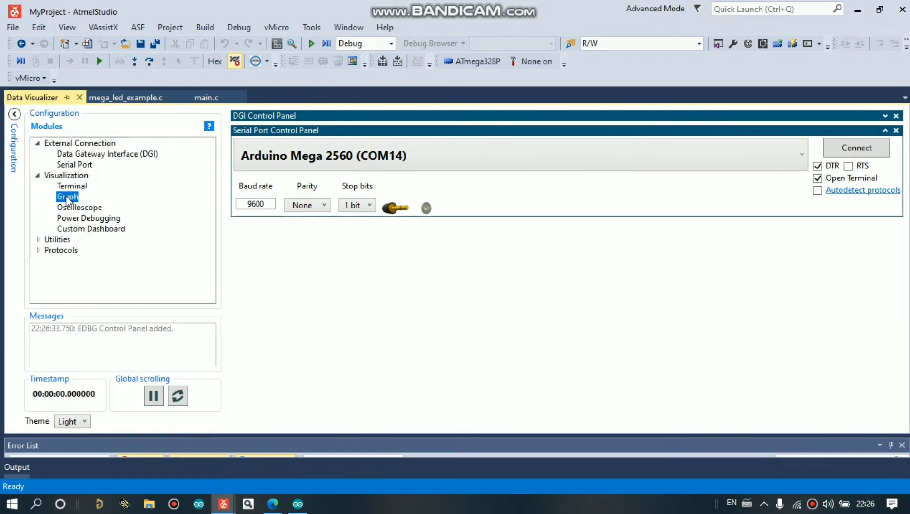
left_click(79, 208)
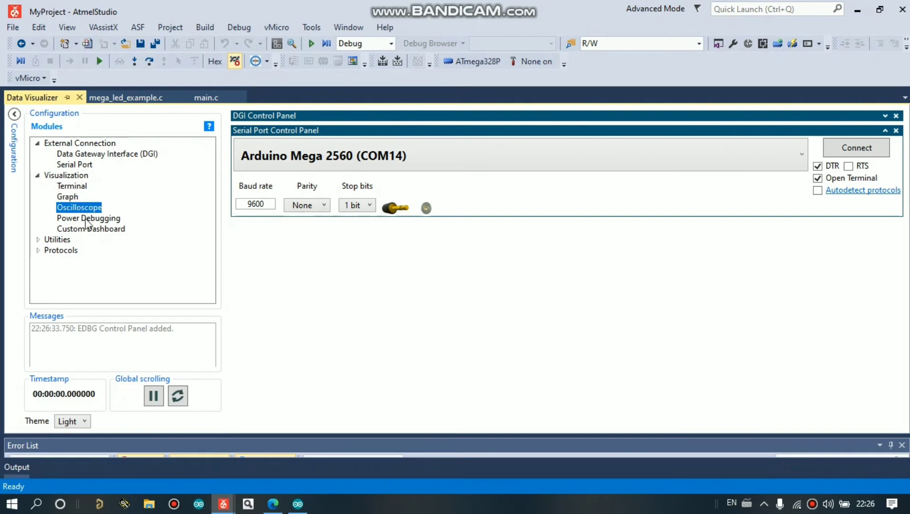
left_click(84, 218)
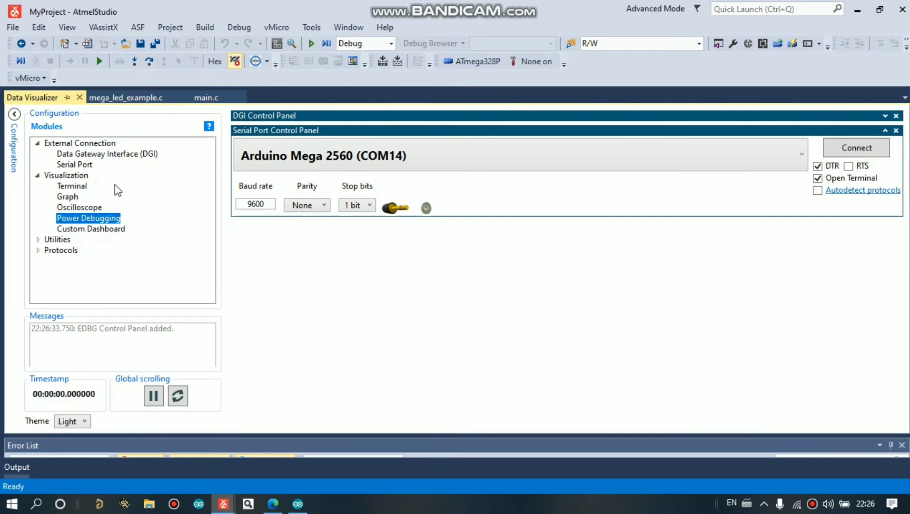
- Add the Power Debugging module to the Data Visualizer and return to the main.c code
double_click(115, 219)
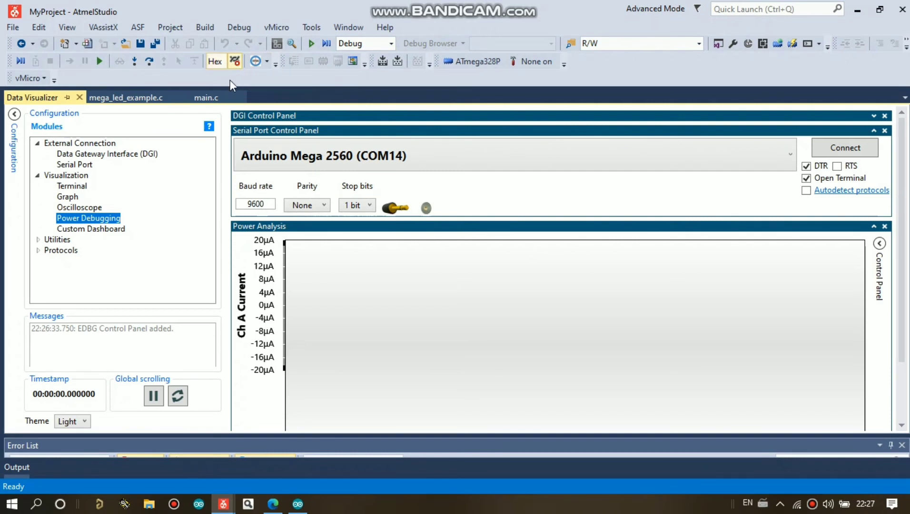
left_click(137, 98)
left_click(206, 98)
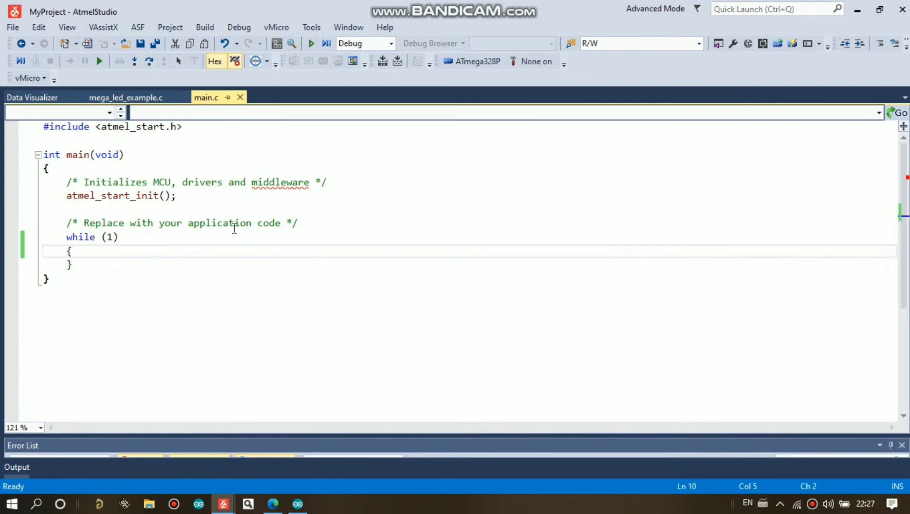
- Examine the Git source control commands for the MEGA_LED_EXAMPLE1 project in Solution Explorer, then widen the main.c editor
left_click(717, 43)
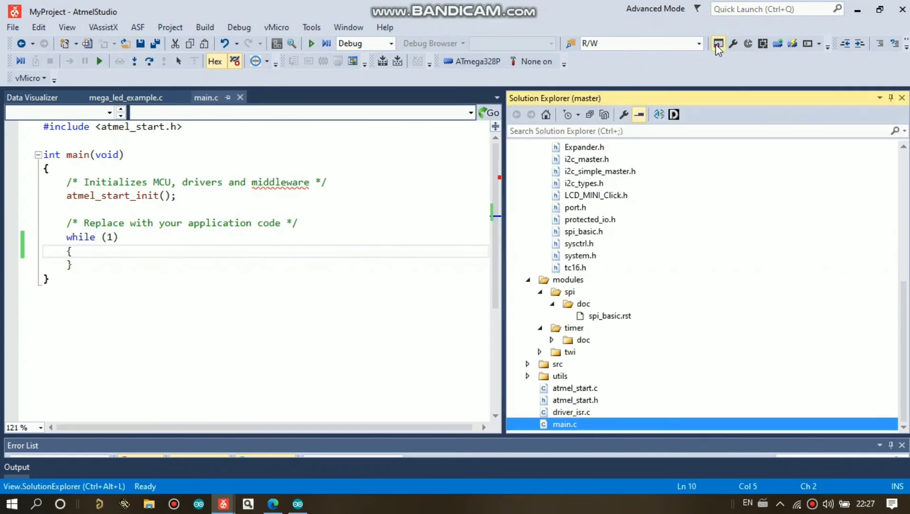
scroll(573, 206, "up", 8)
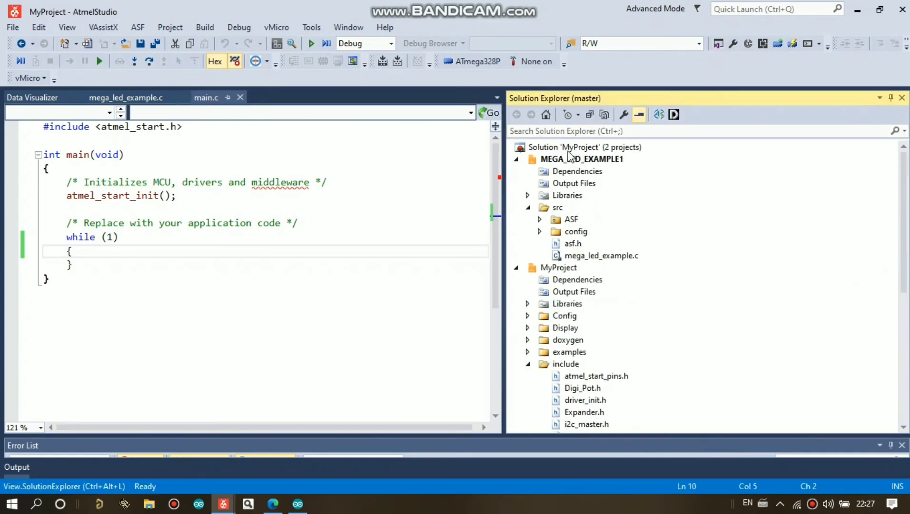
left_click(531, 163)
right_click(531, 163)
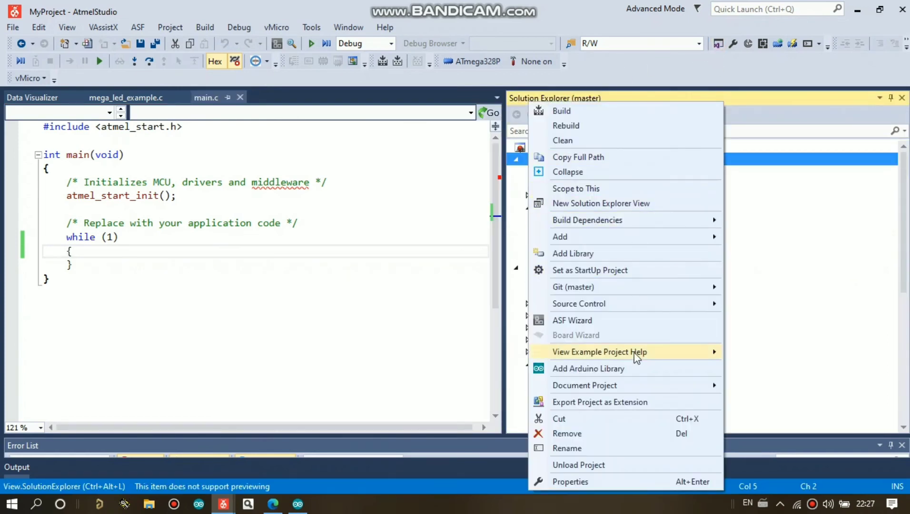
mouse_move(657, 303)
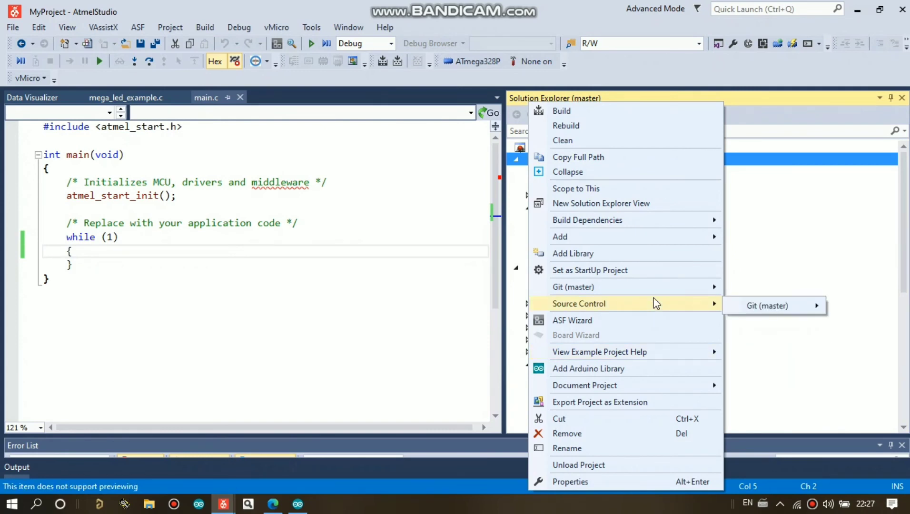
mouse_move(766, 303)
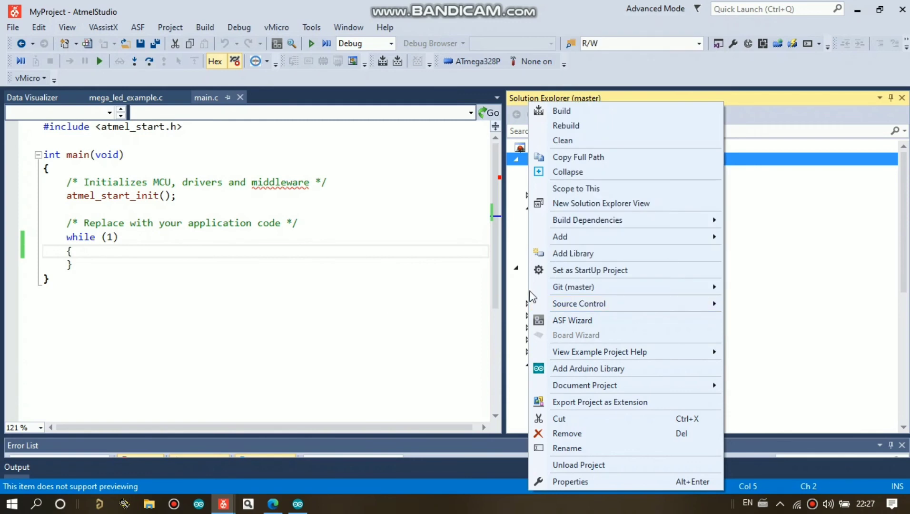
mouse_move(574, 303)
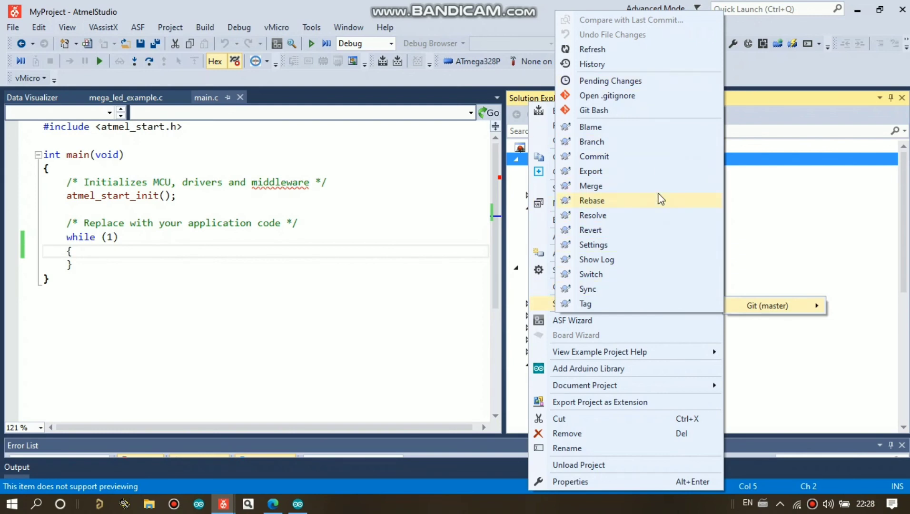
left_click(408, 210)
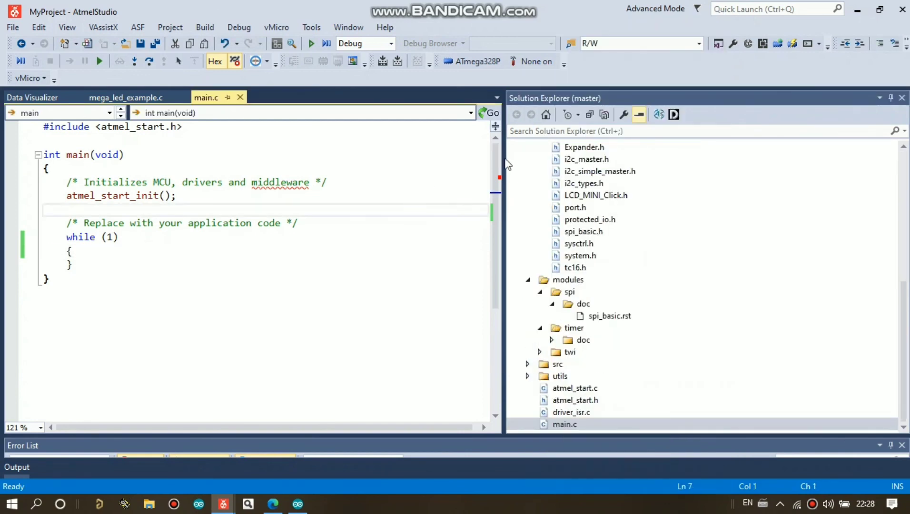
left_click_drag(505, 158, 888, 158)
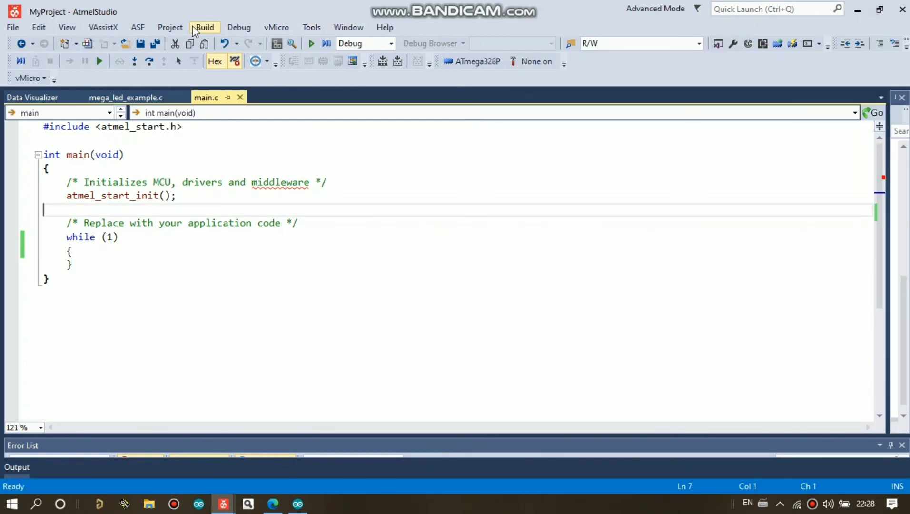
- View the category filter options for new ASF example projects and close the dialog without creating a project
left_click(86, 44)
left_click(455, 62)
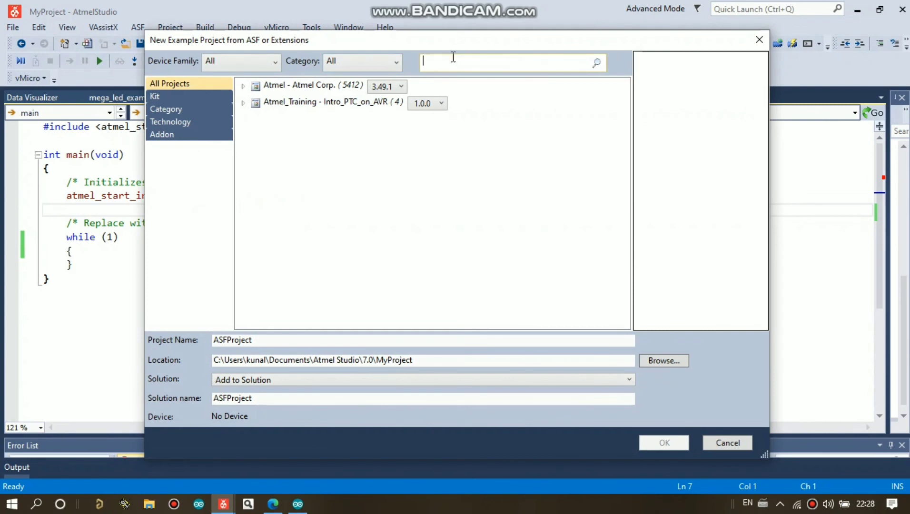
left_click(336, 63)
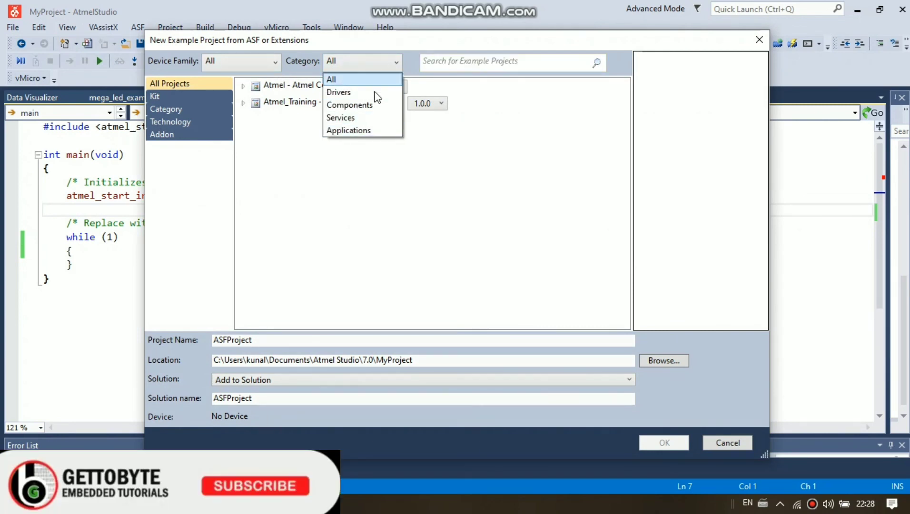
left_click(756, 38)
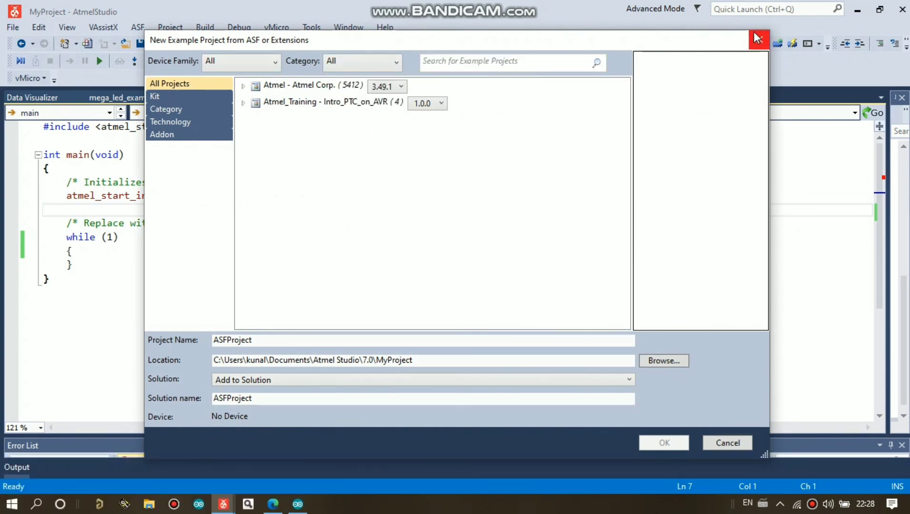
left_click(756, 37)
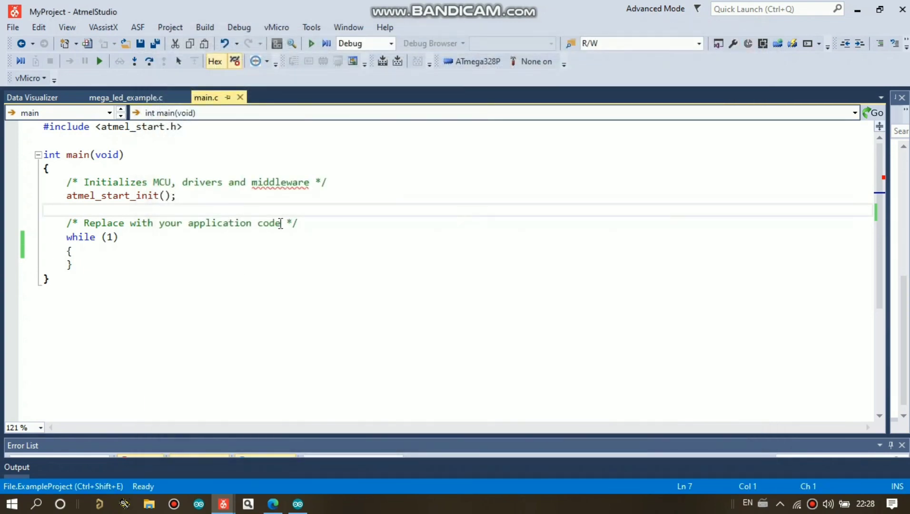
- Switch to Microsoft Edge and view the created playlists of the Gettobyte YouTube channel
left_click(864, 7)
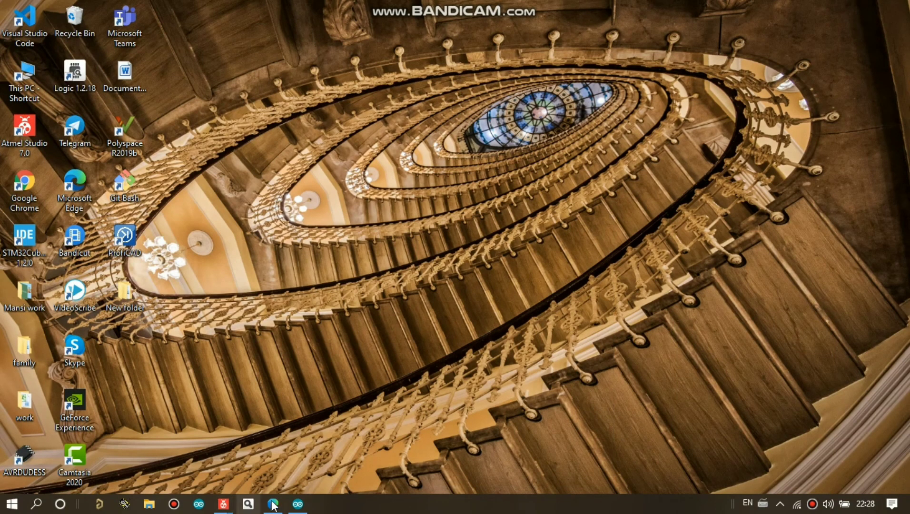
left_click(273, 505)
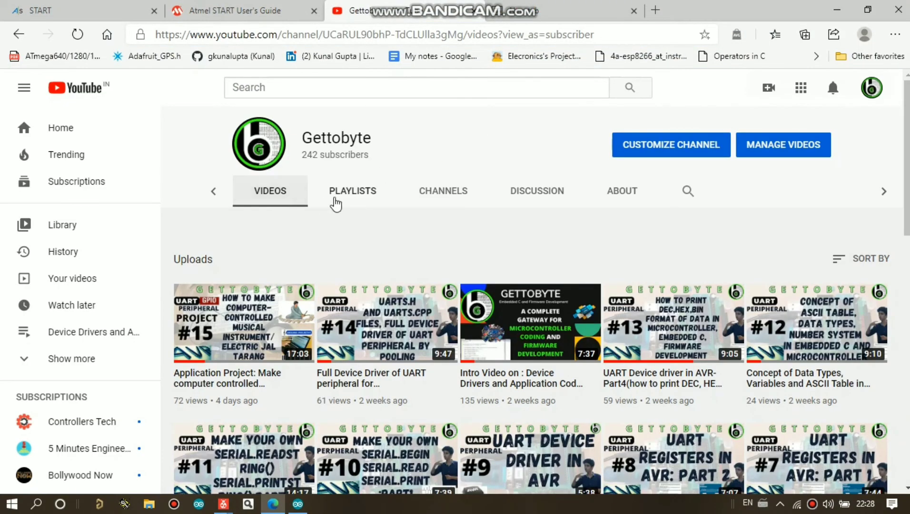
left_click(337, 193)
scroll(373, 257, "down", 3)
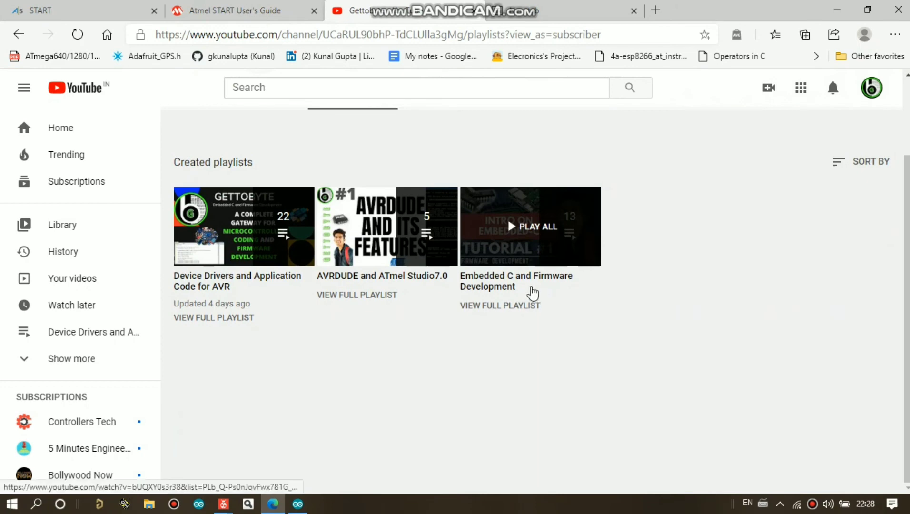
- Open the full Embedded C and Firmware Development playlist and look through its videos
left_click(538, 286)
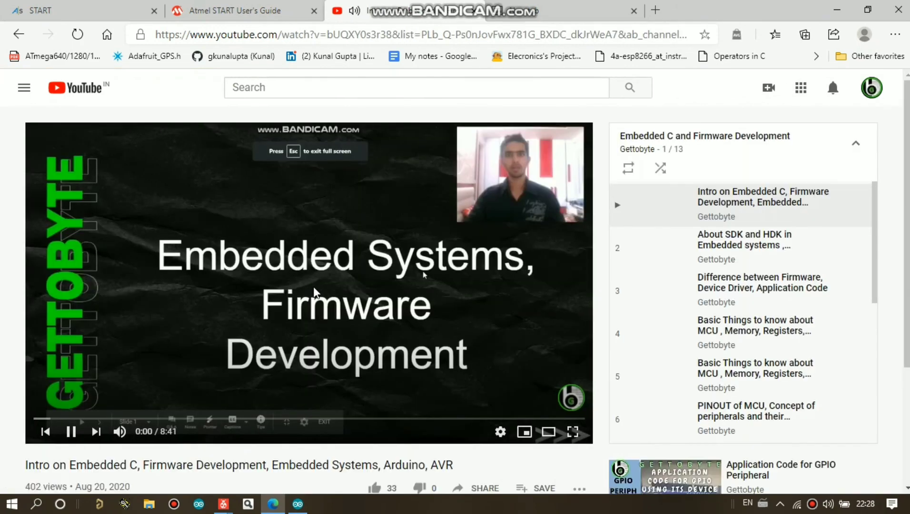
left_click(685, 136)
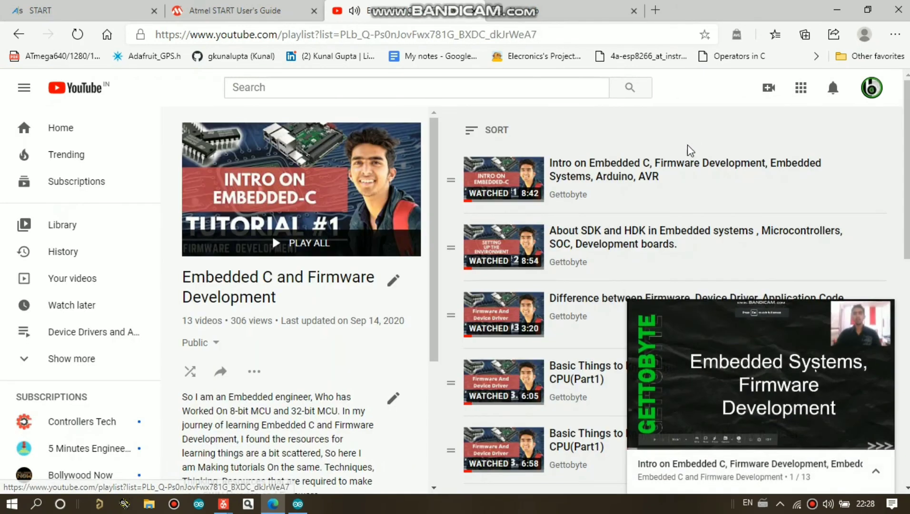
scroll(652, 206, "down", 9)
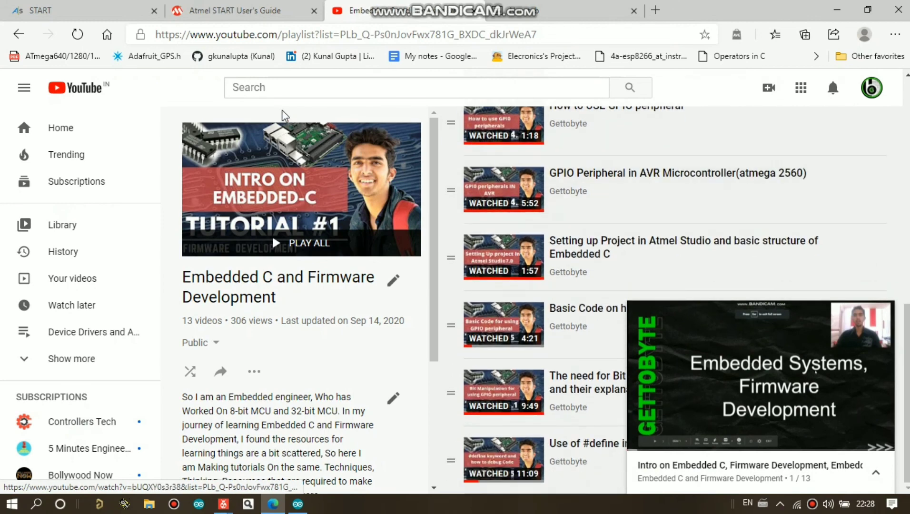